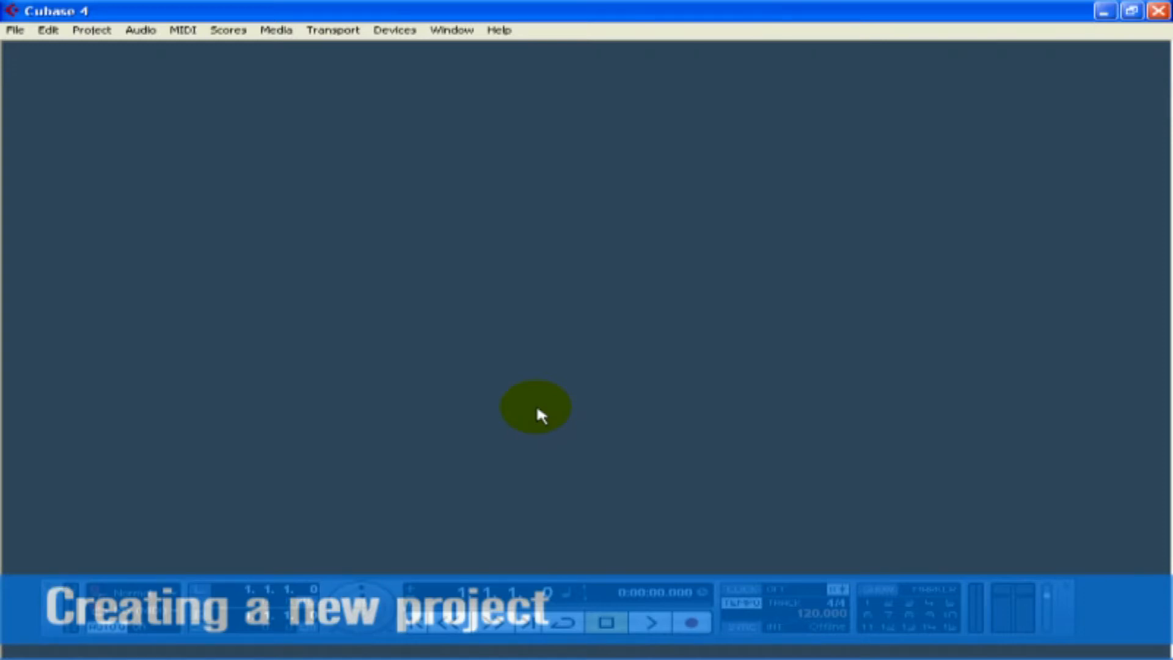
Start a new project from the Empty template.
click(15, 30)
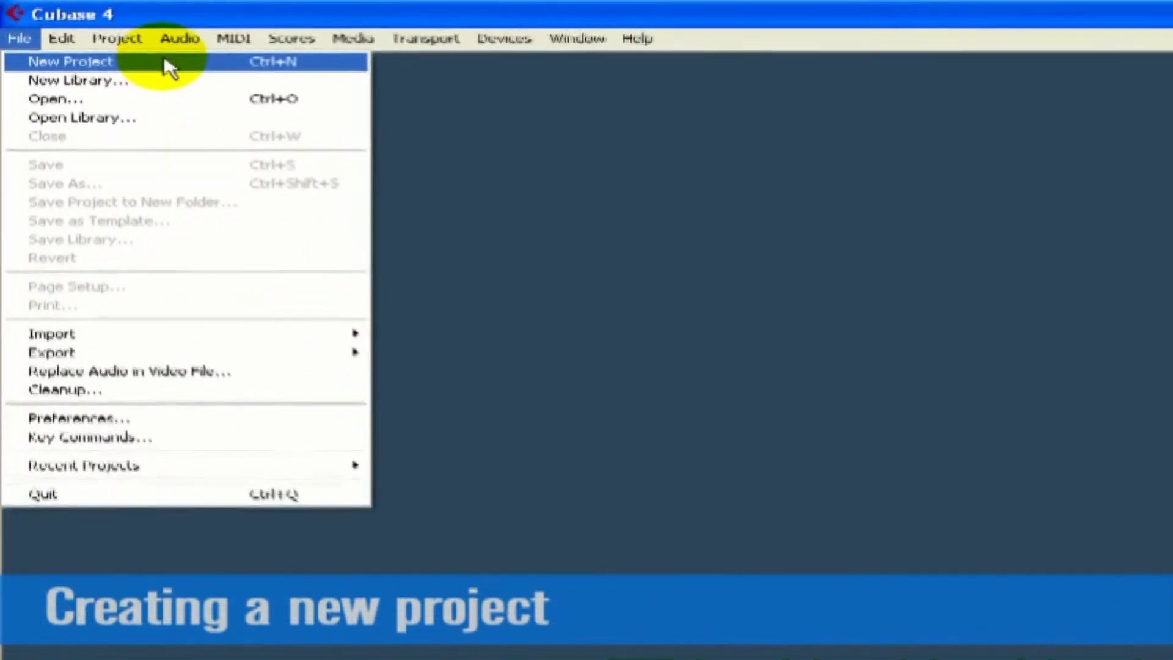
click(165, 61)
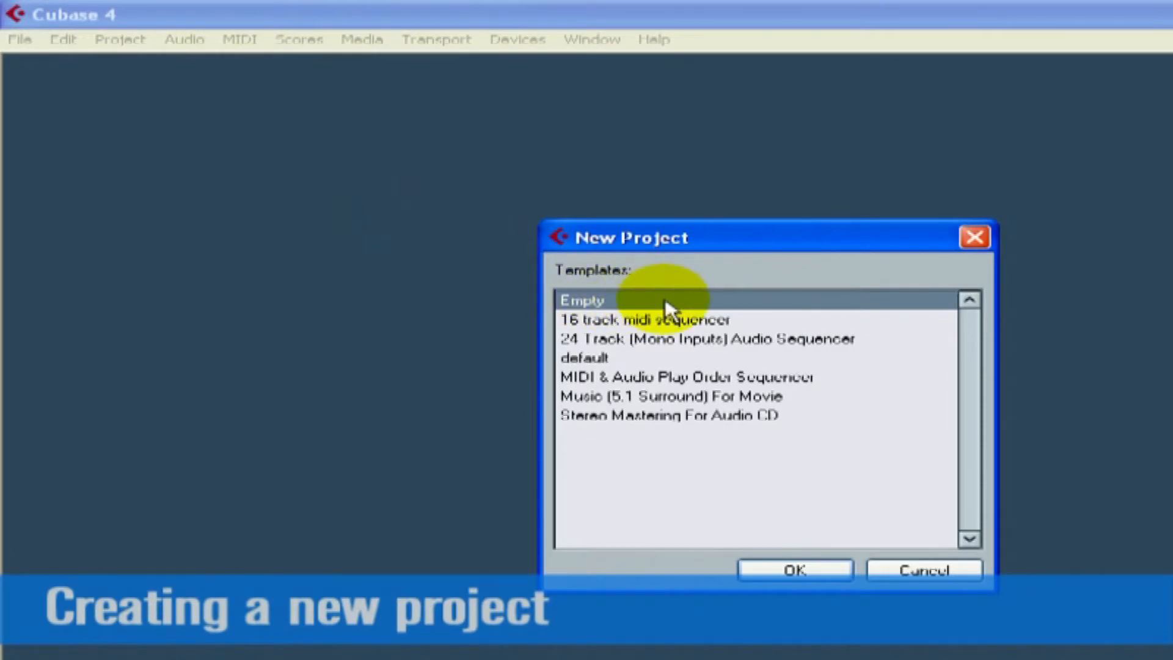
click(826, 570)
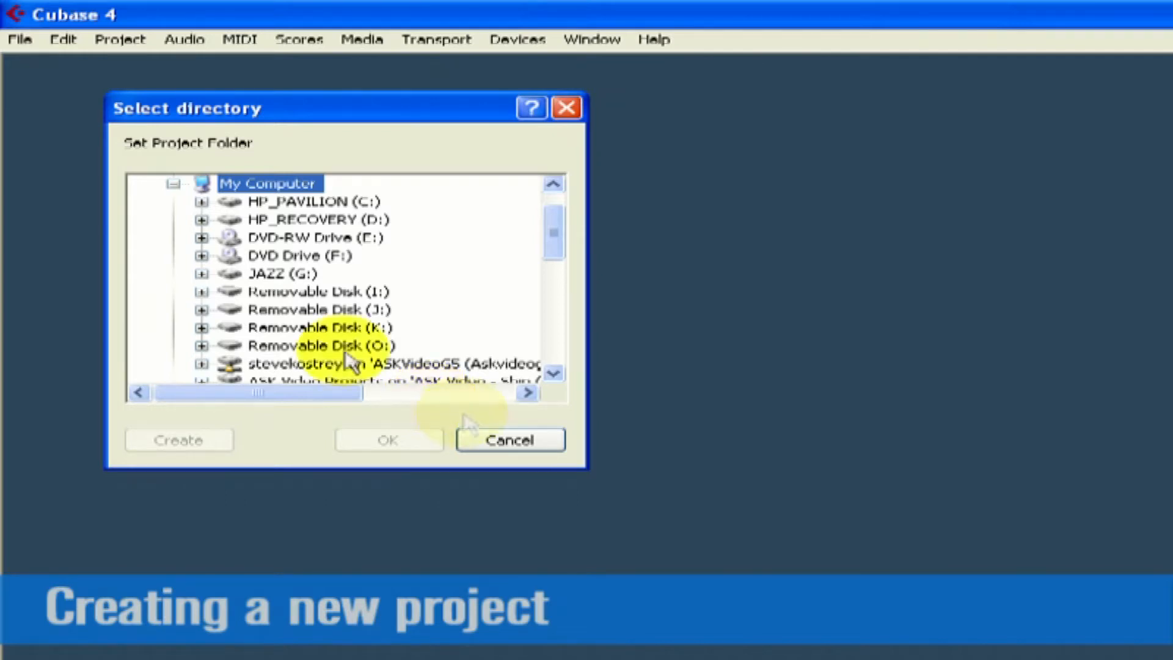
Create a folder called My First Project on the JAZZ (G:) drive and set it as the project folder.
click(202, 273)
click(275, 275)
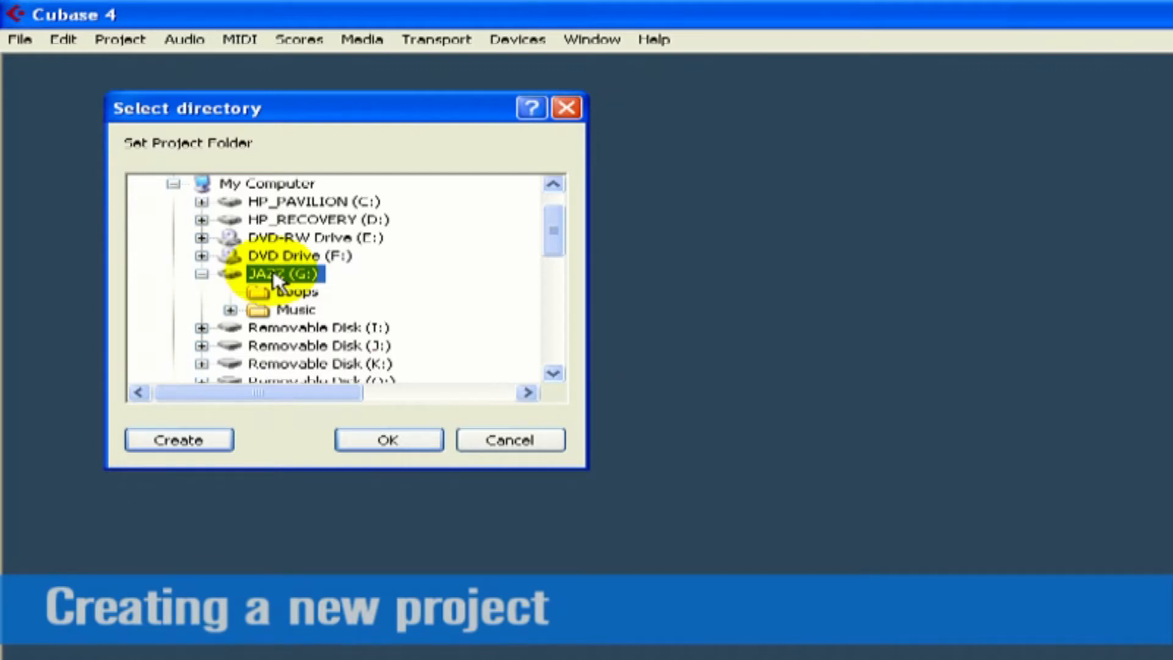
click(220, 443)
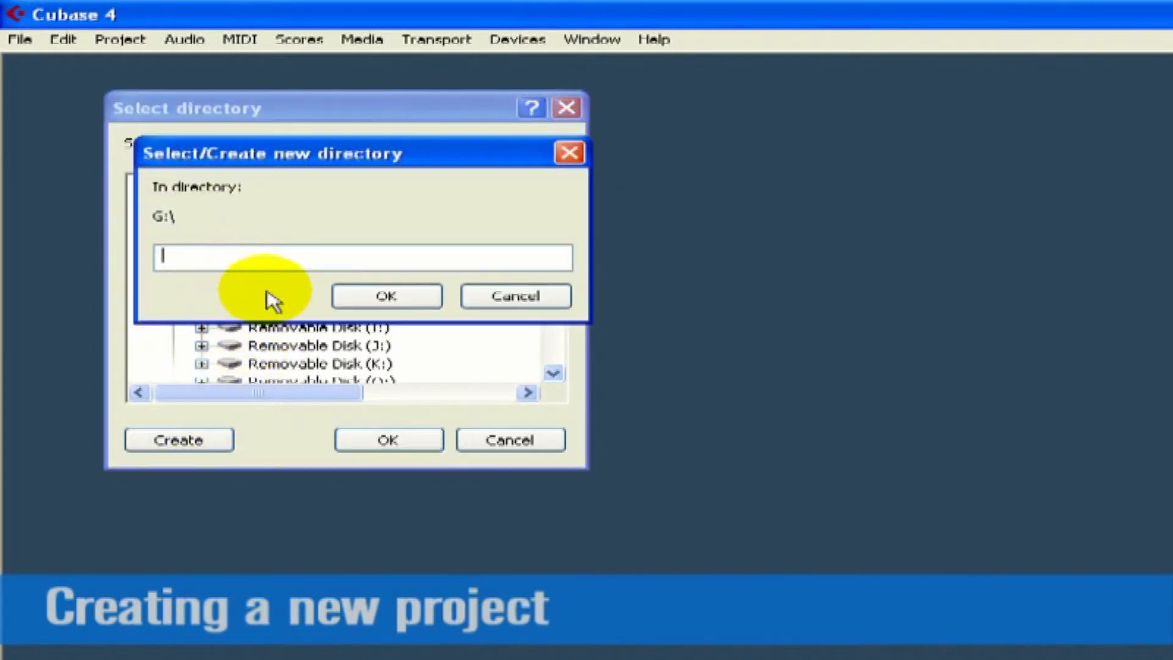
text(My First Project)
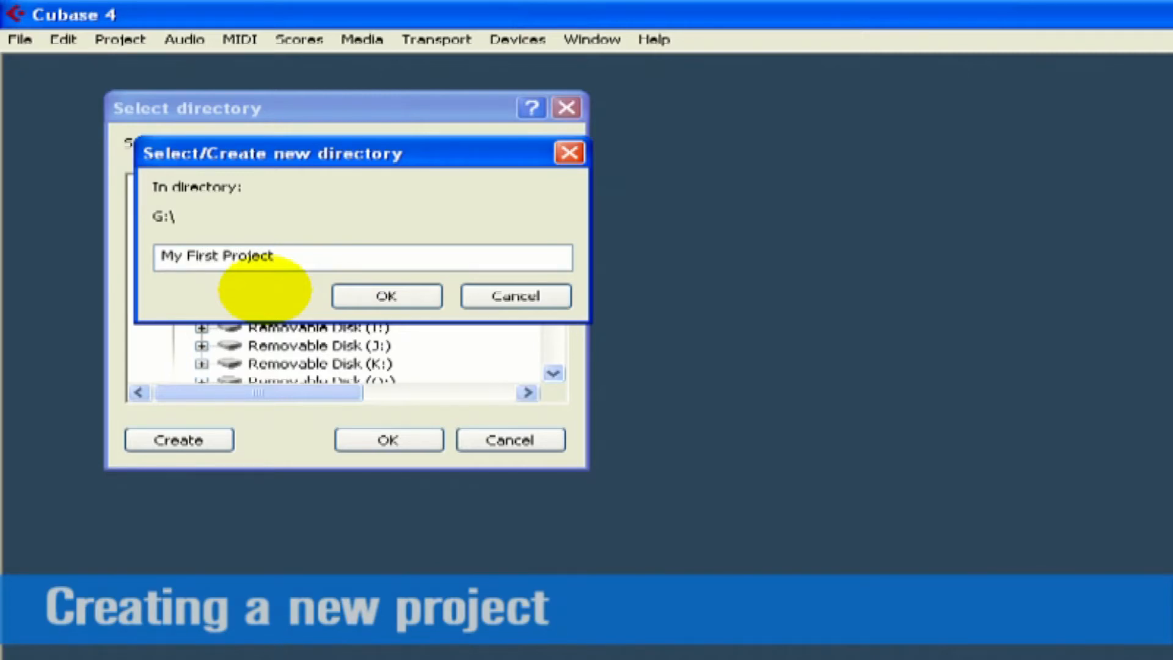
click(417, 299)
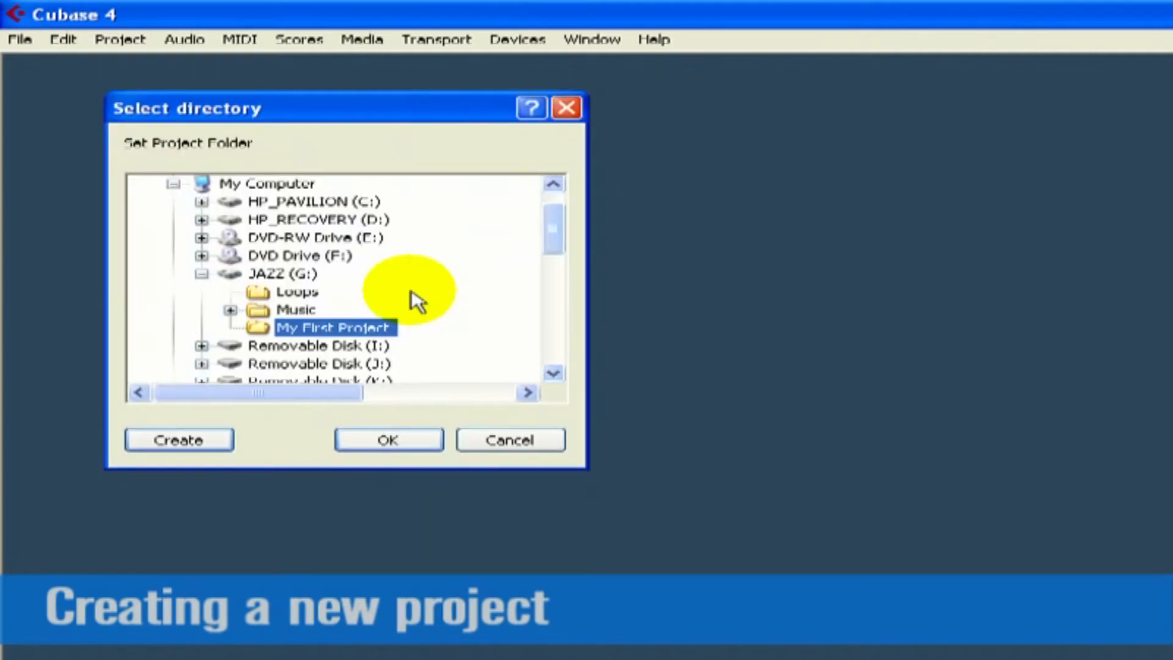
click(431, 445)
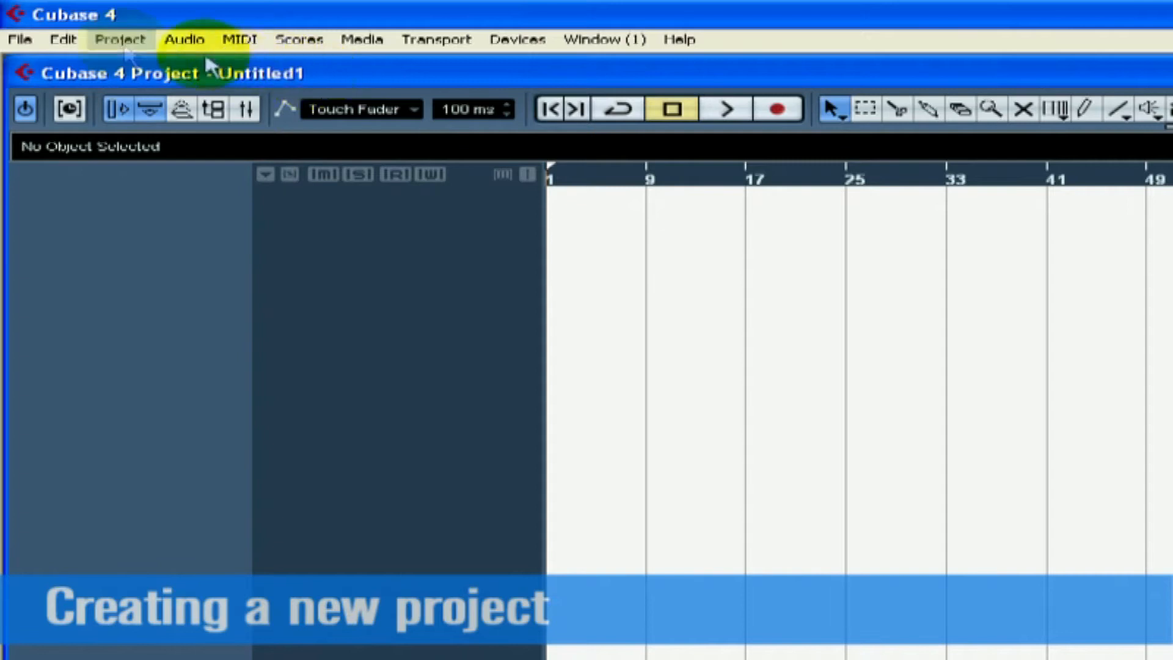
Save the untitled project as My First Cubase Project in the My First Project folder.
click(17, 39)
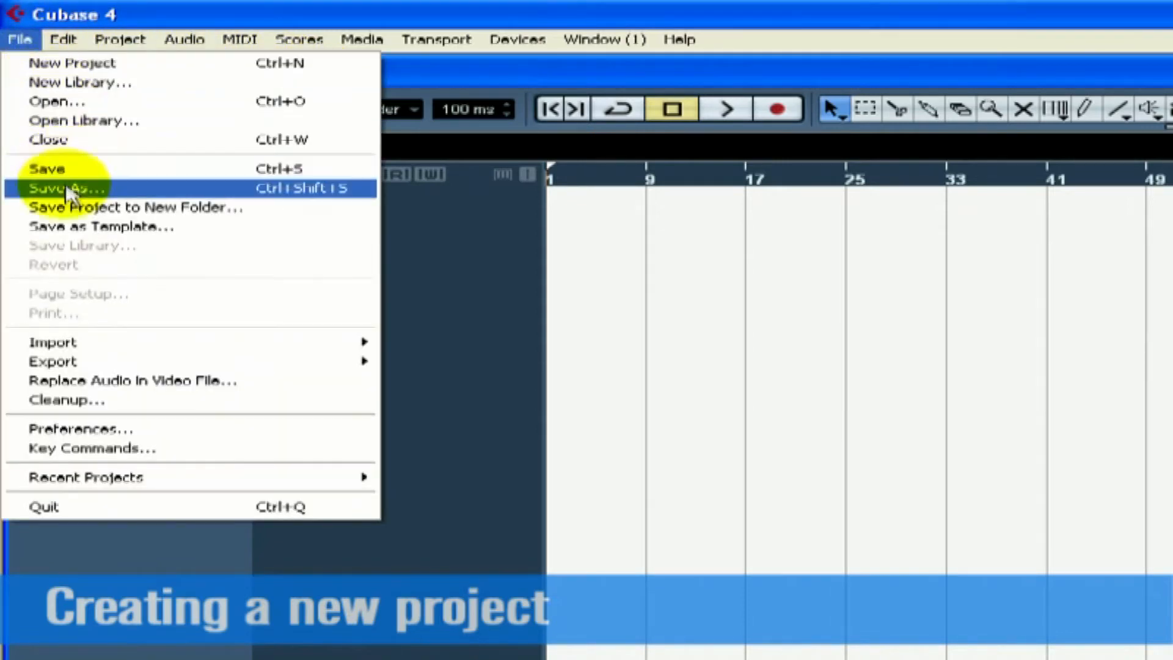
click(213, 194)
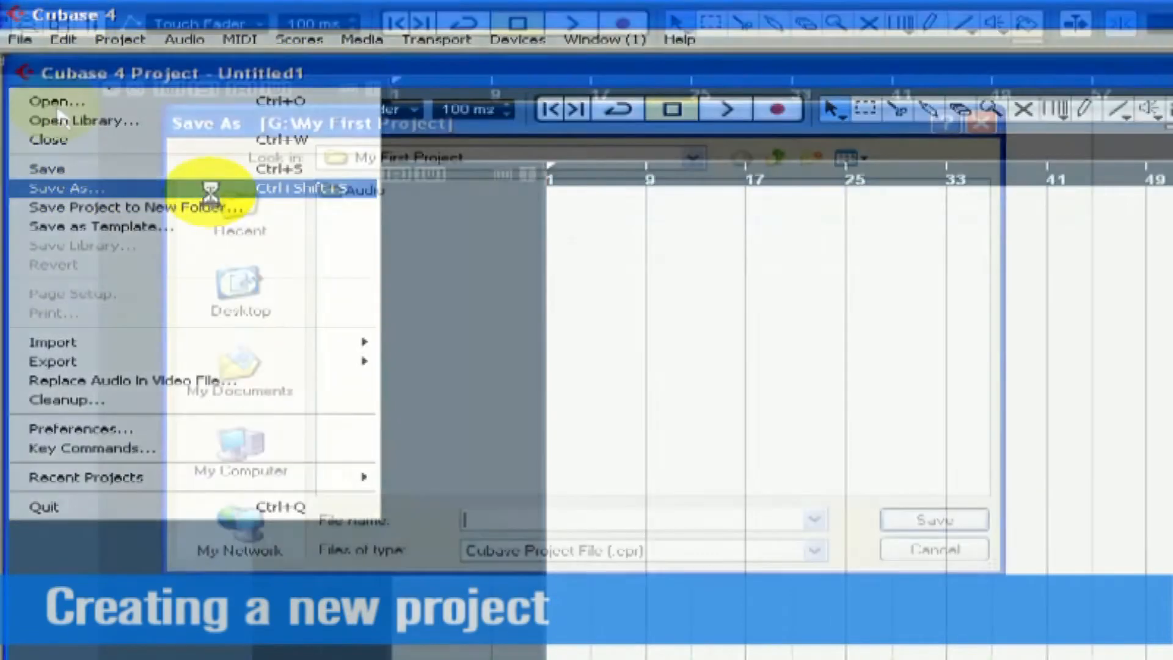
click(635, 603)
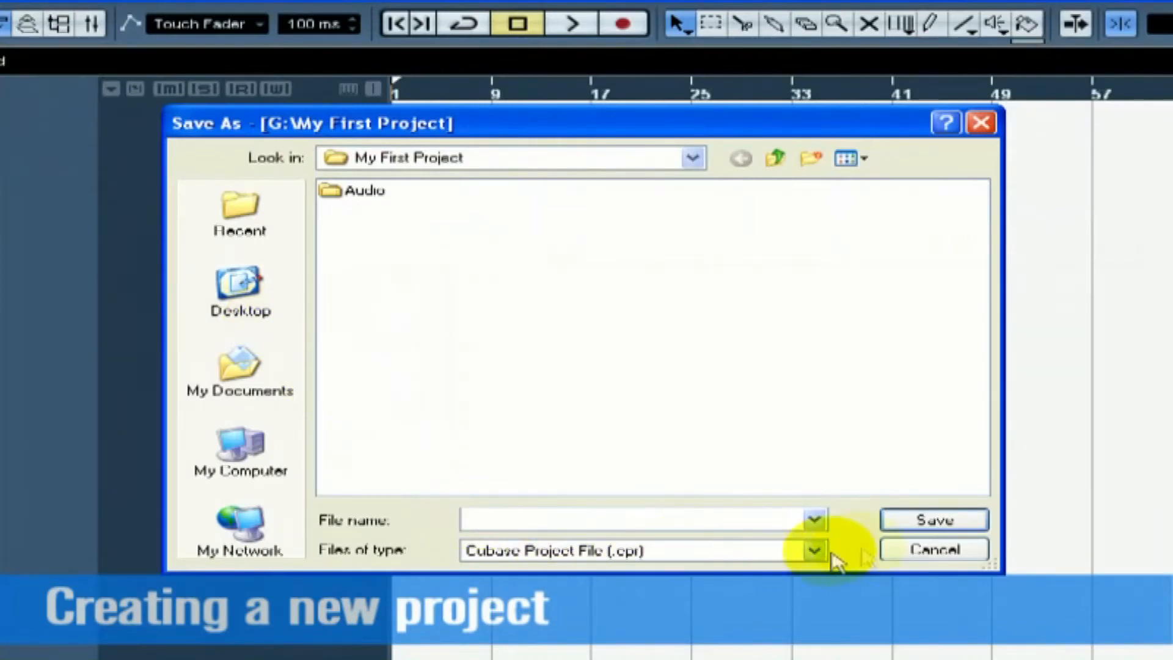
text(My )
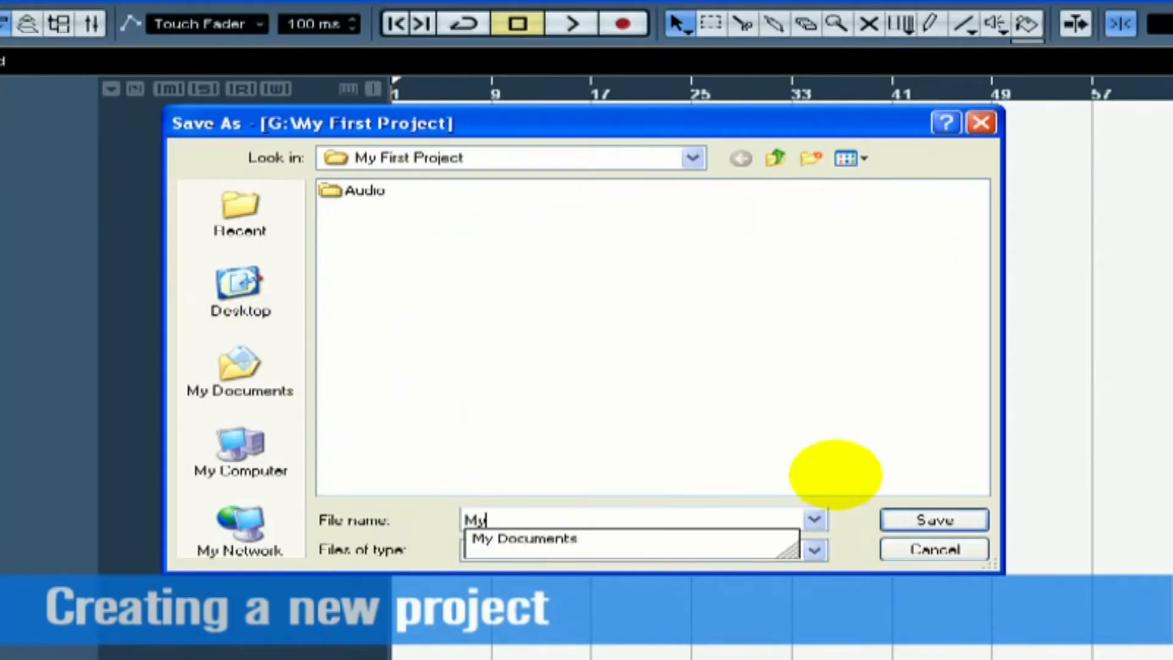
text(Firs)
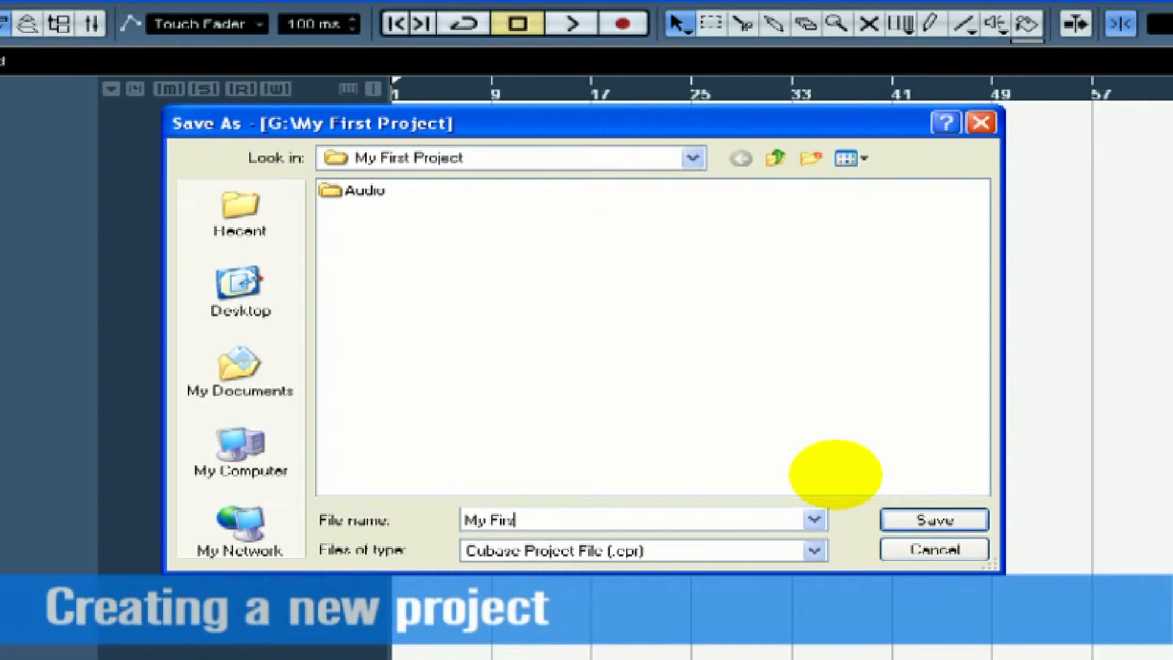
text(t Cubase Project)
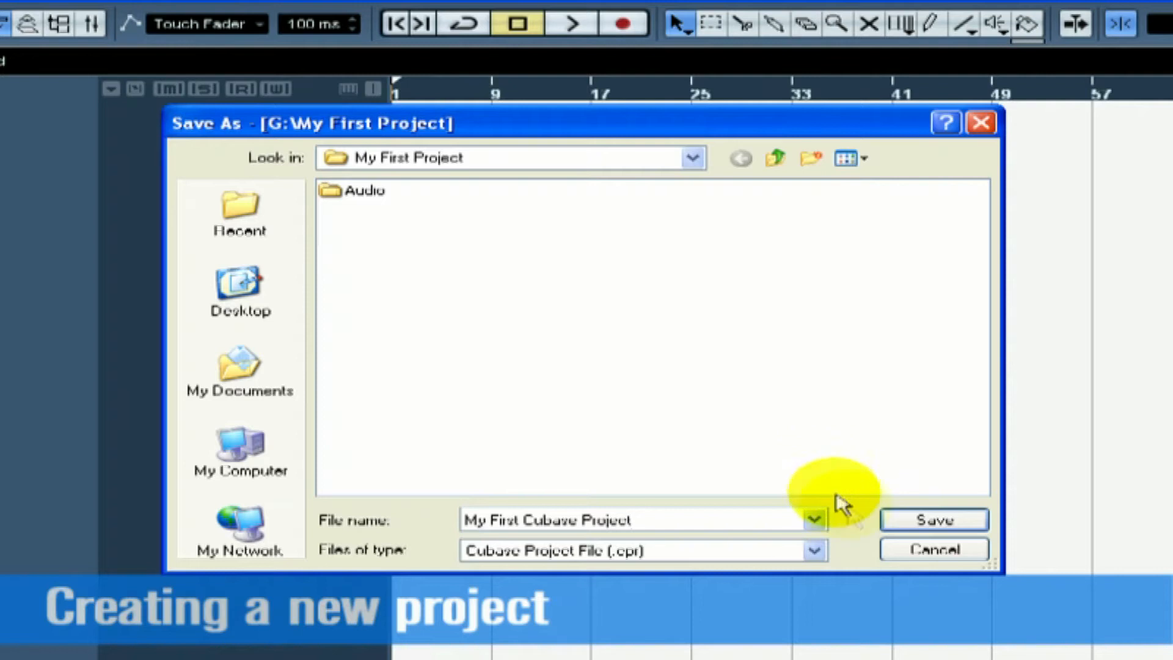
click(968, 525)
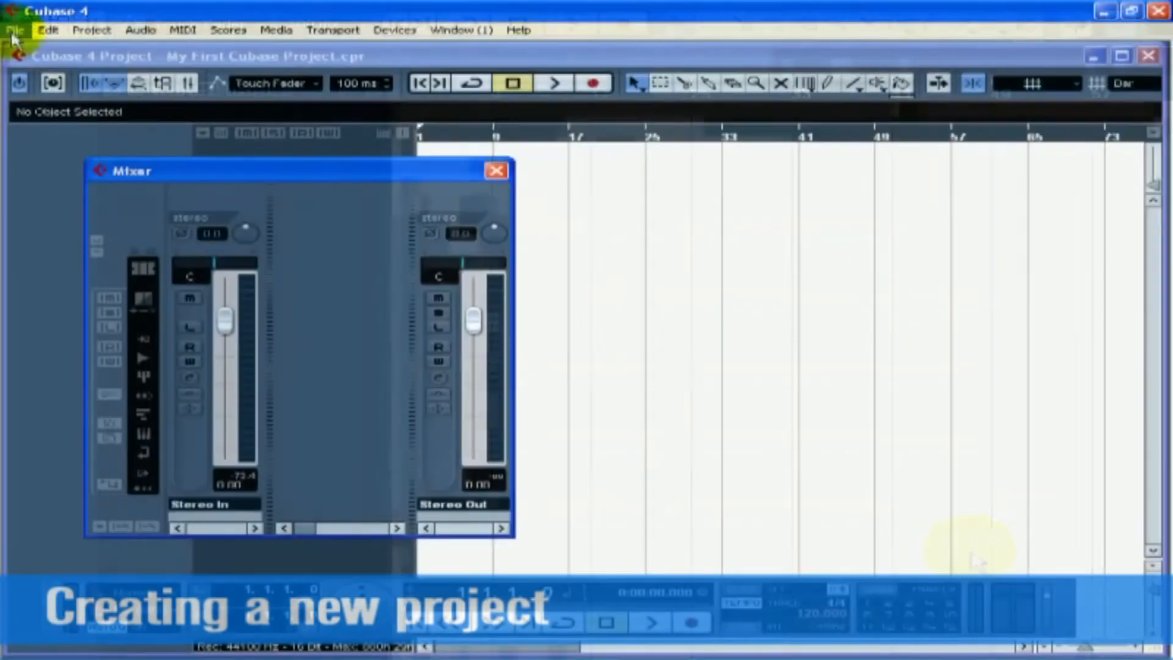
Close the Mixer window and the My First Cubase Project project.
click(14, 30)
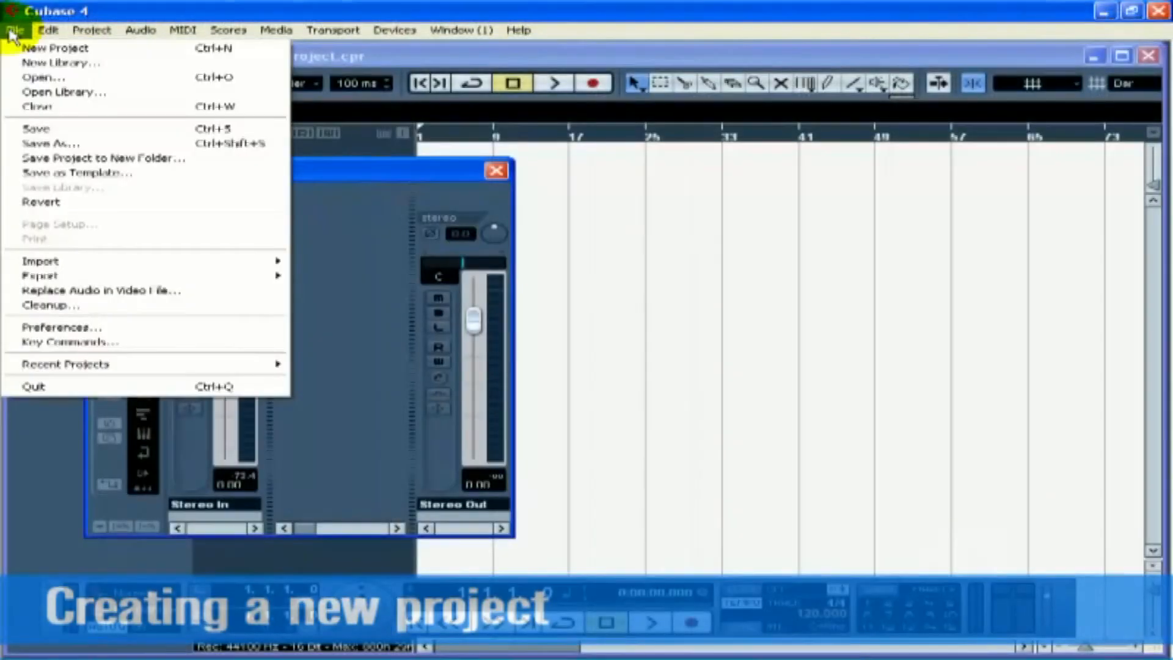
click(91, 107)
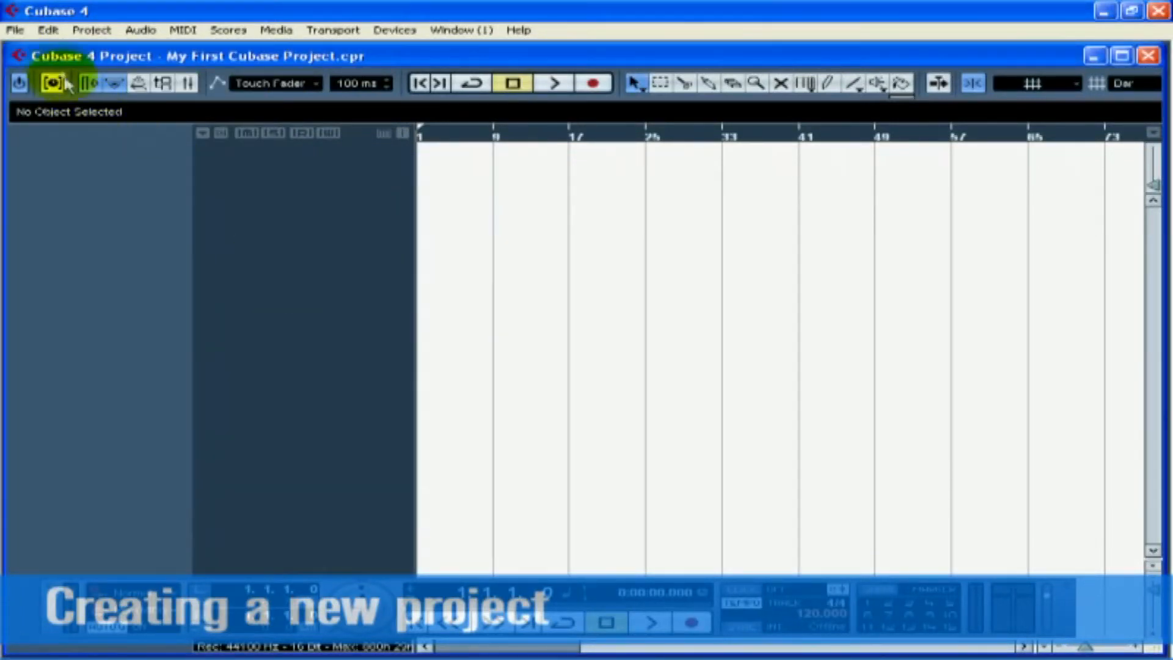
click(15, 30)
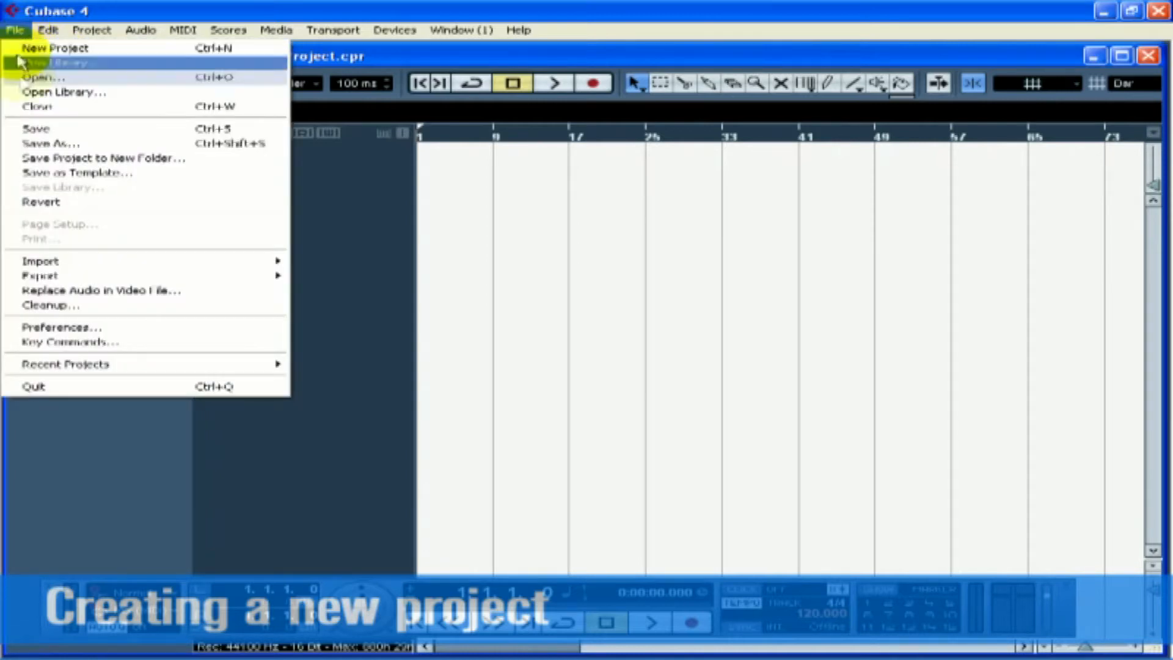
click(129, 109)
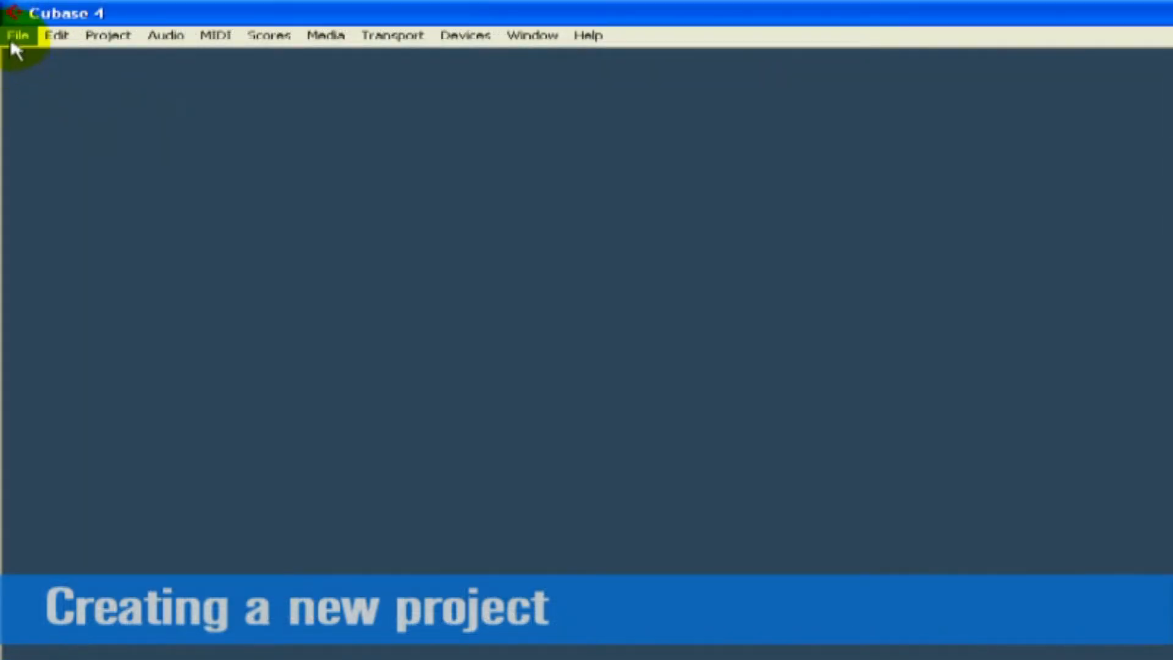
Open My First Cubase Project.cpr by browsing the My First Project folder.
click(12, 42)
click(150, 98)
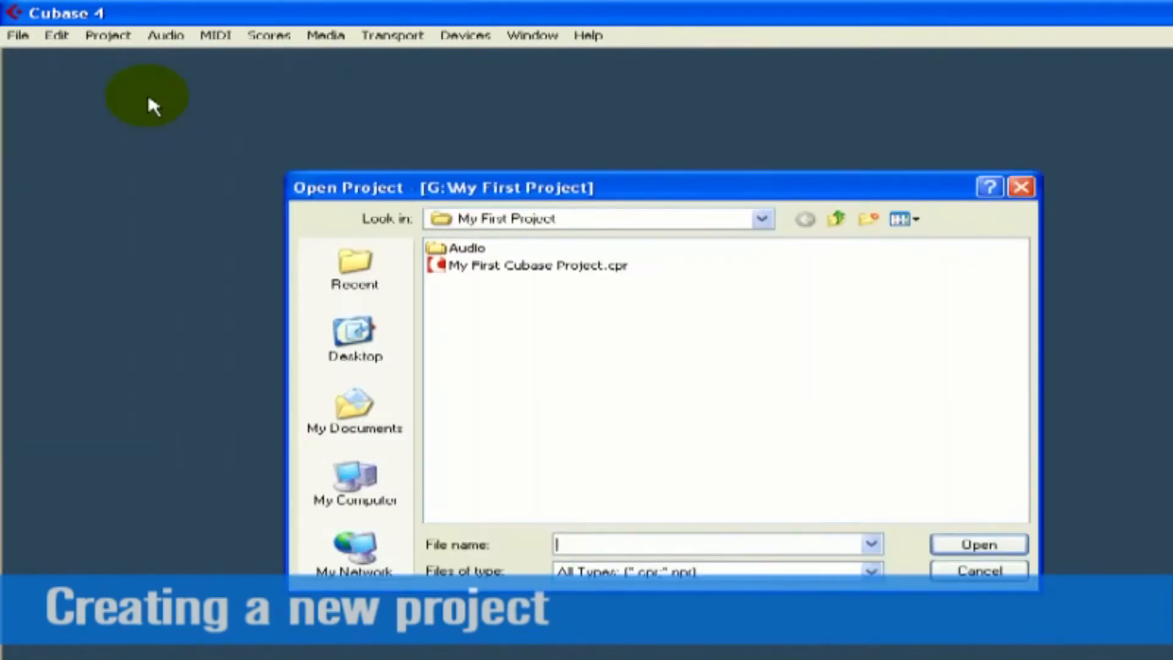
double_click(479, 265)
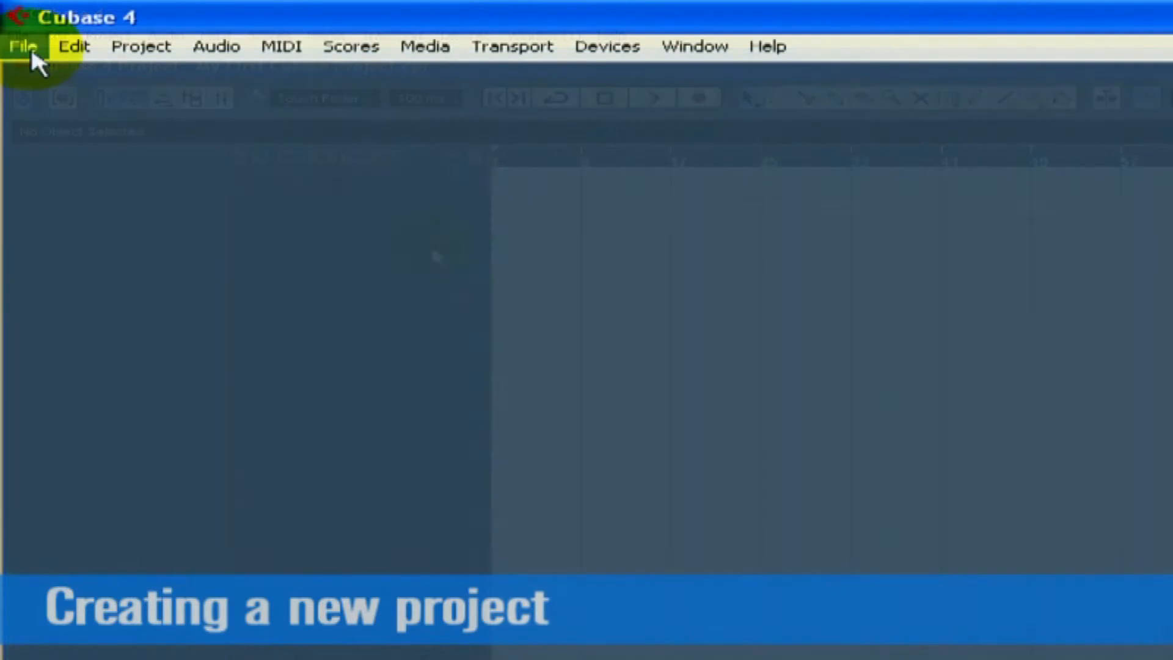
Reopen My First Cubase Project.cpr from the list of recent projects.
click(22, 37)
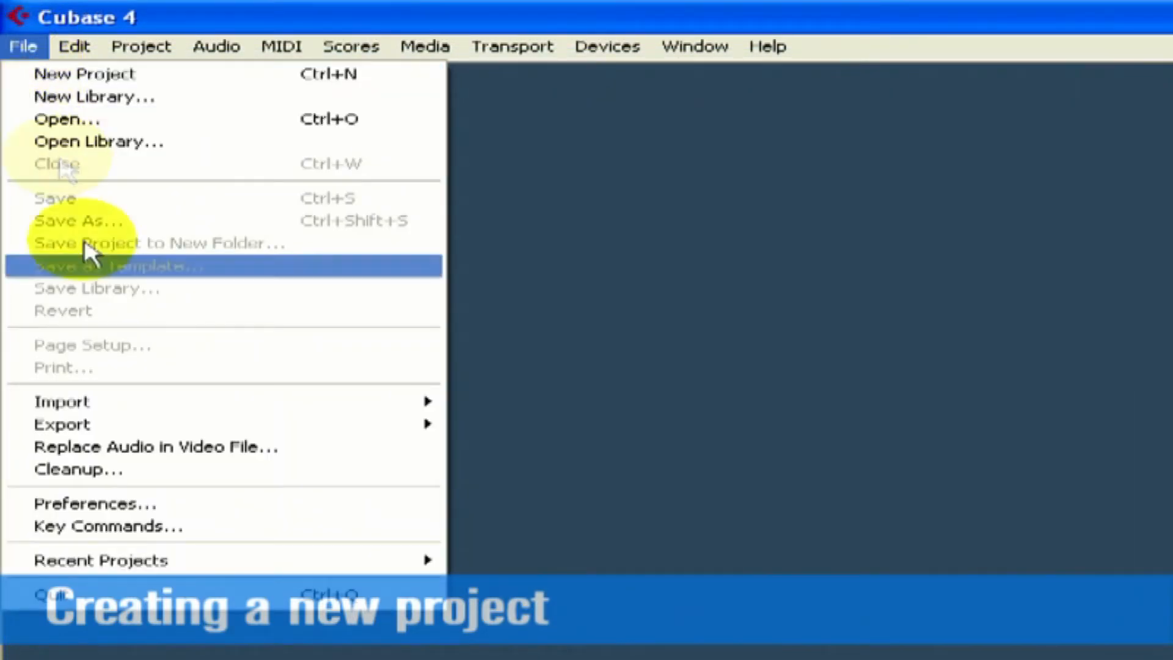
mouse_move(149, 561)
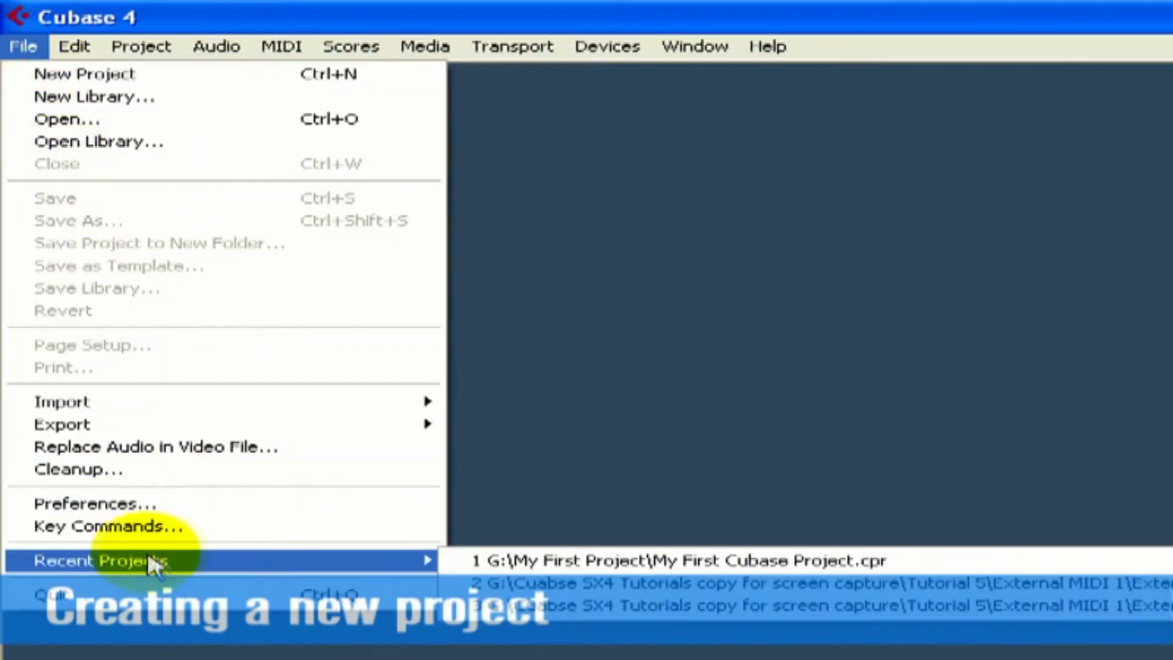
click(540, 561)
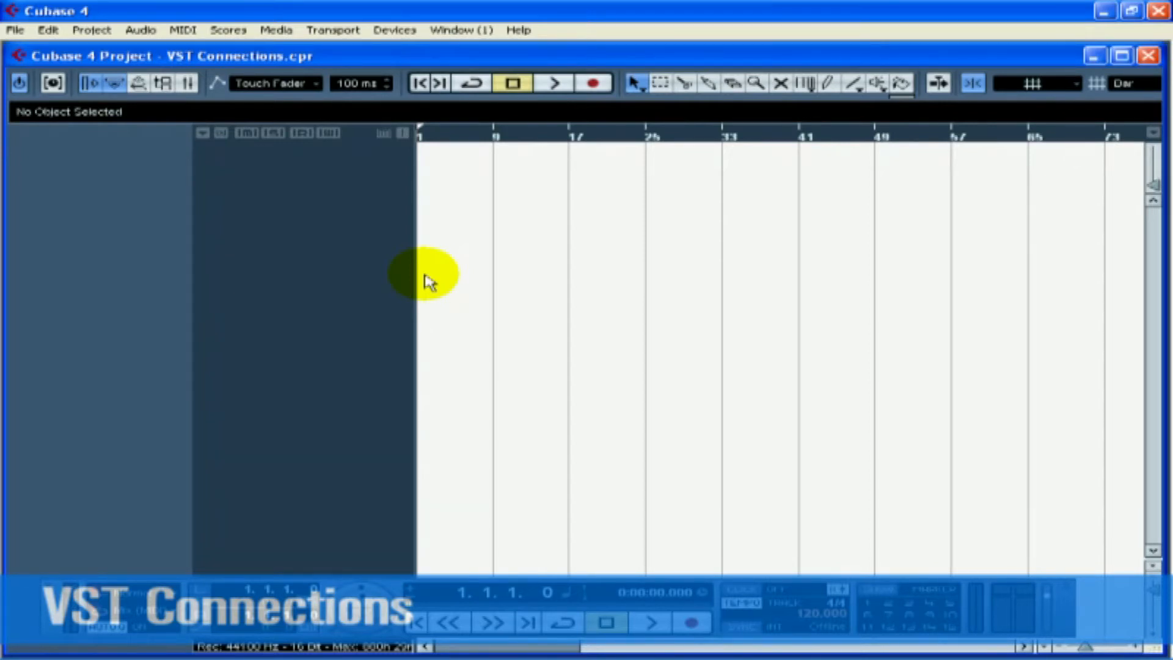
Open the VST Connections outputs and remove the Stereo Out bus.
click(394, 30)
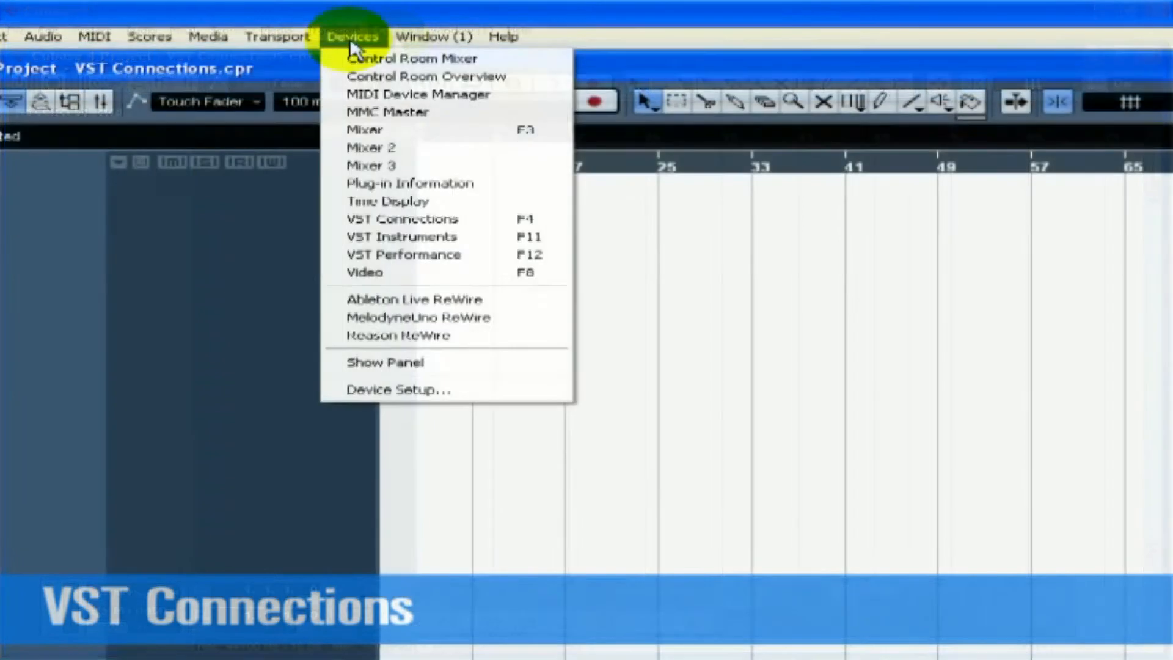
click(487, 229)
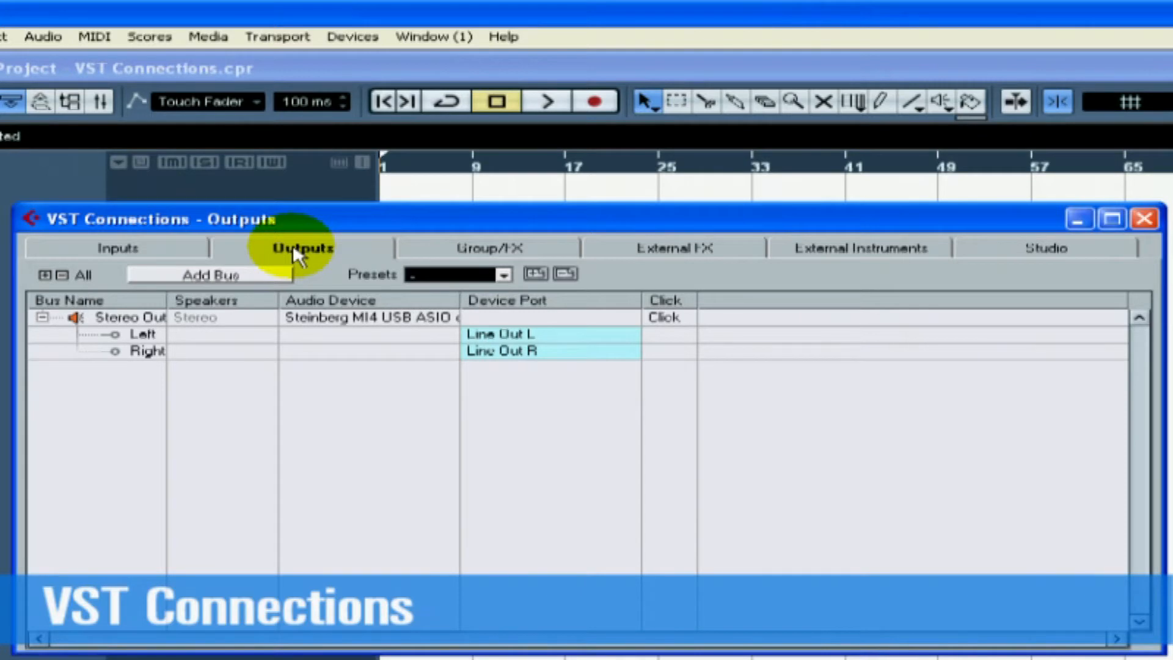
right_click(136, 316)
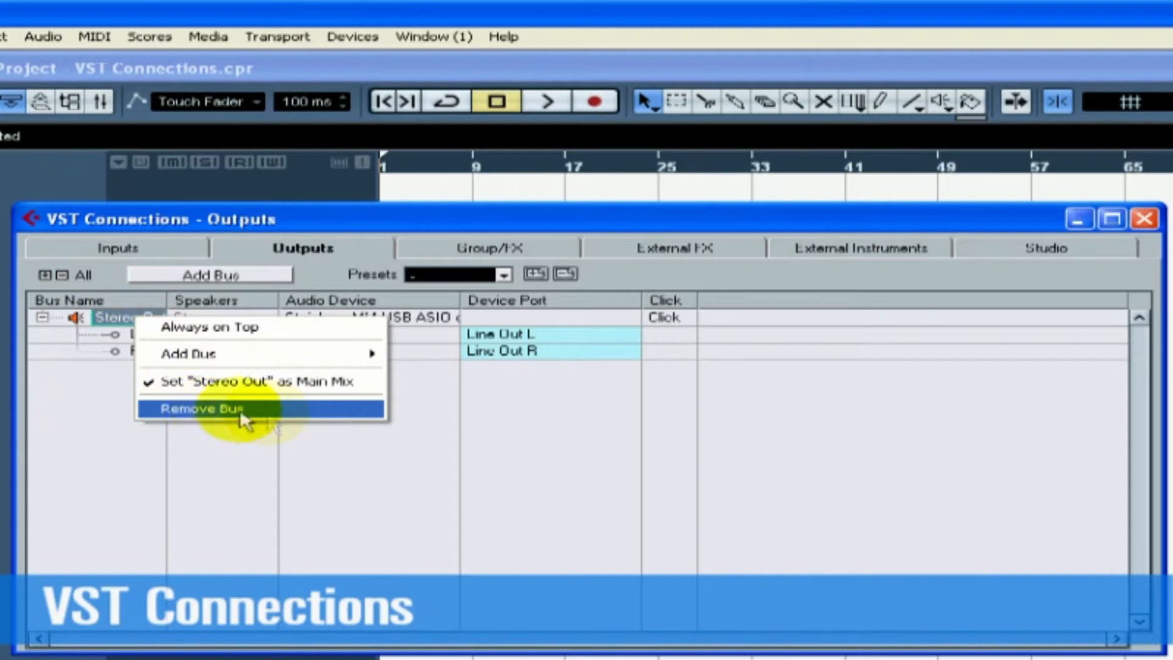
click(285, 411)
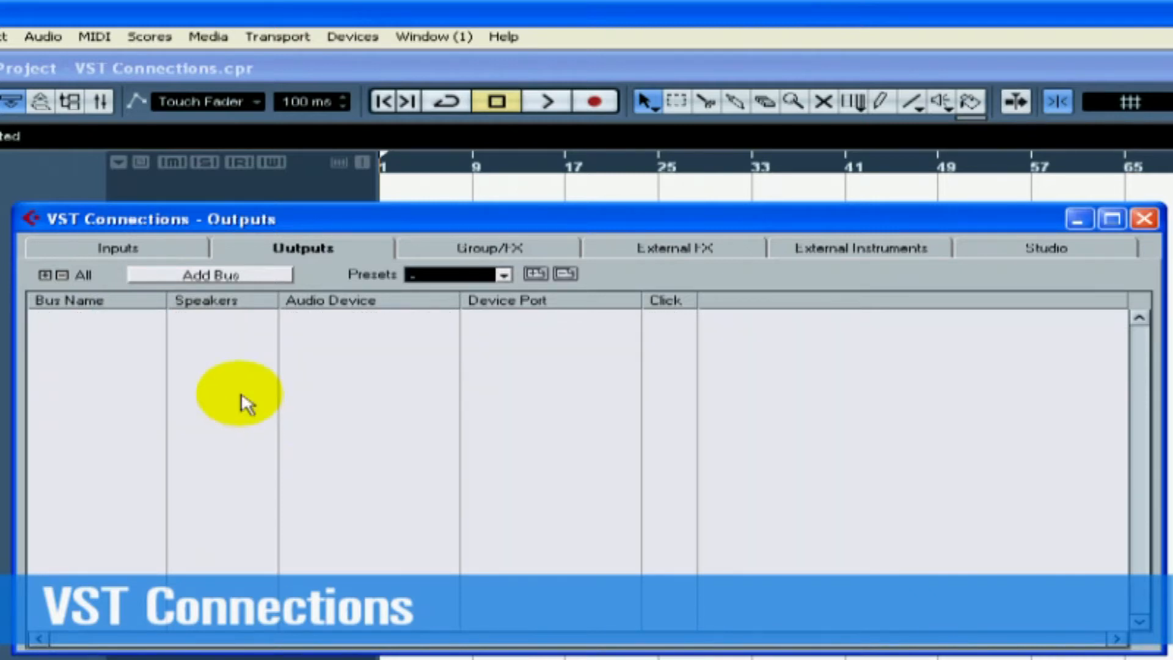
Add one output bus with the Stereo configuration and widen the Audio Device column to show the full driver name.
click(214, 273)
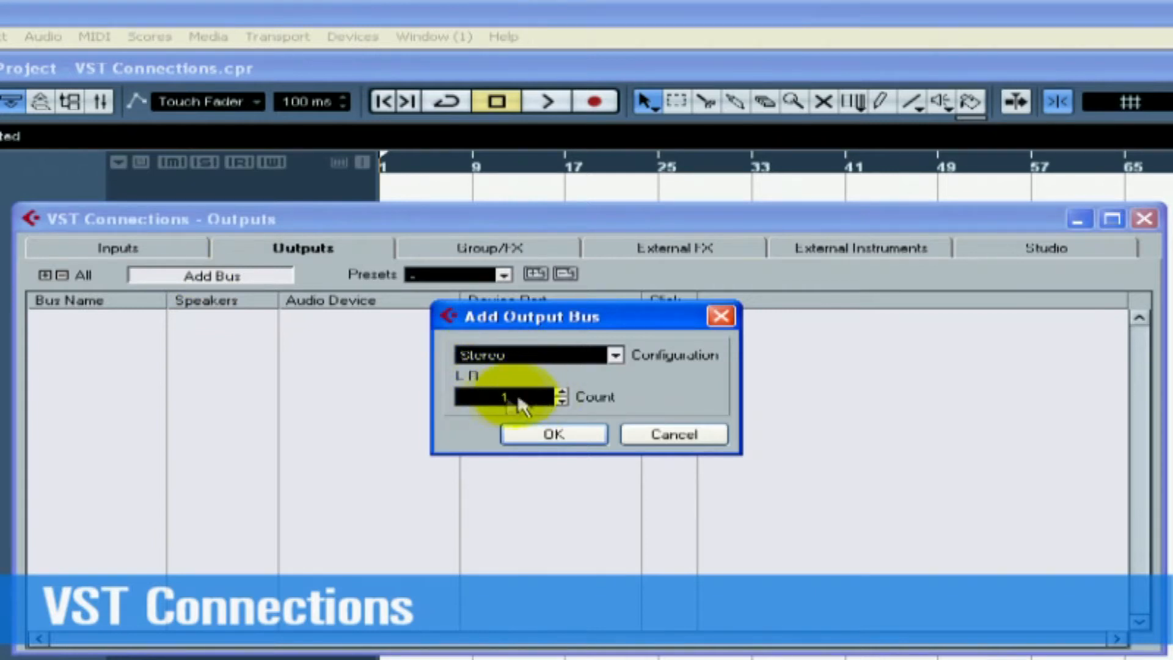
click(543, 438)
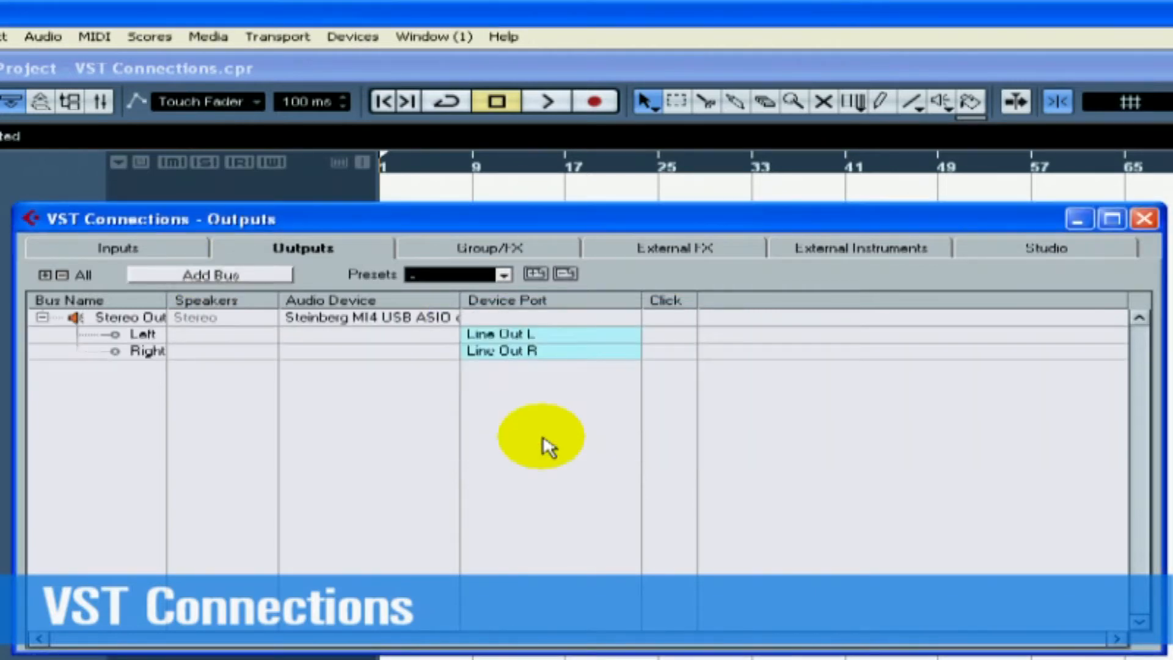
drag(461, 302, 505, 302)
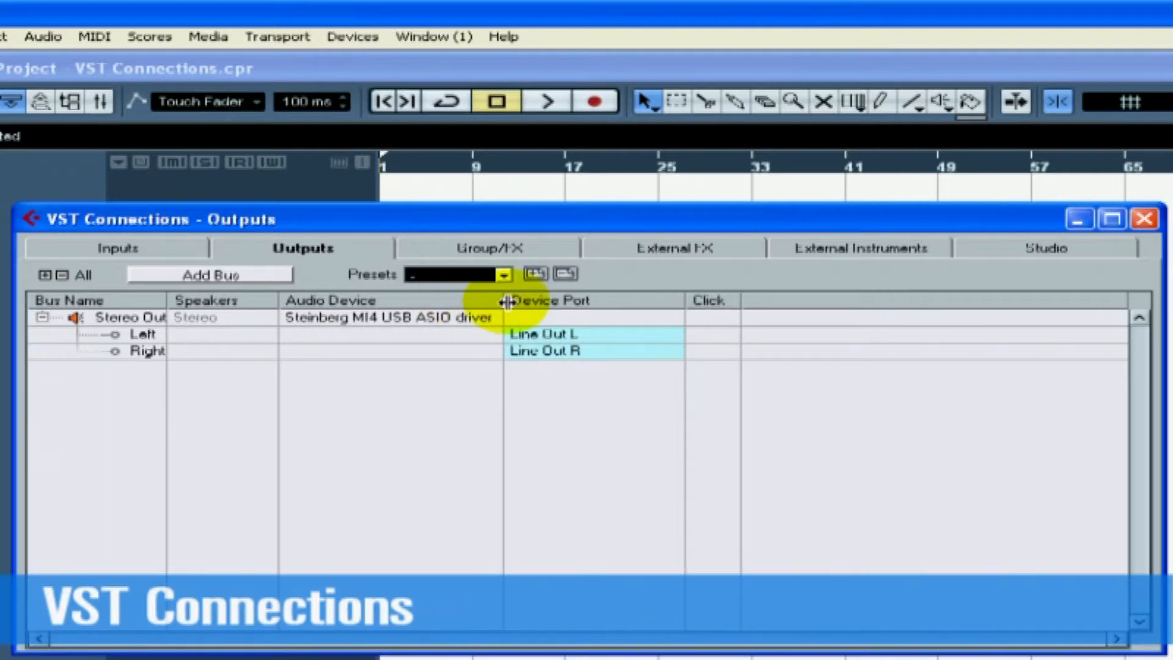
Assign the Steinberg MI4 USB ASIO driver to the Stereo Out bus and Line Out L to its left channel.
click(438, 322)
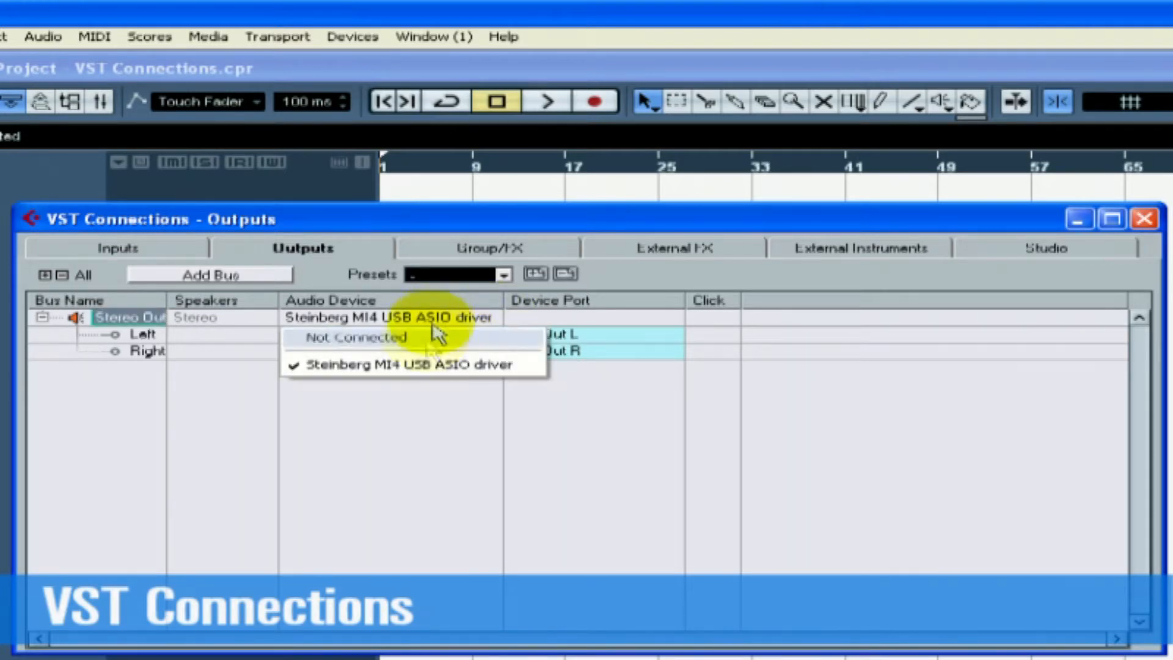
click(430, 367)
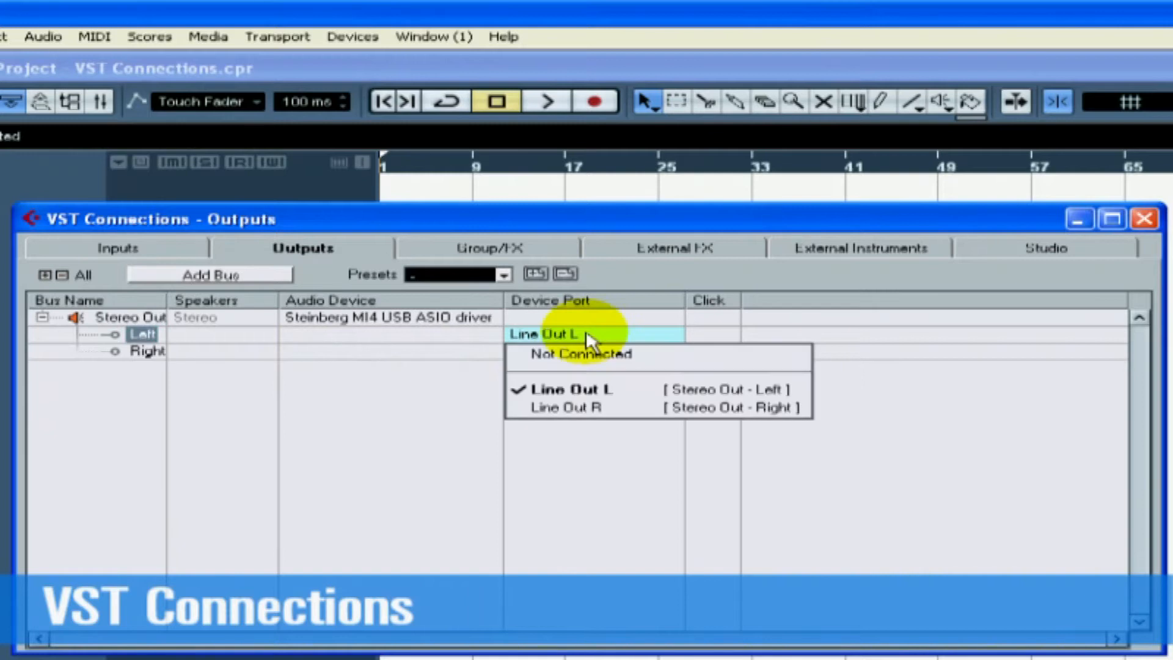
click(618, 389)
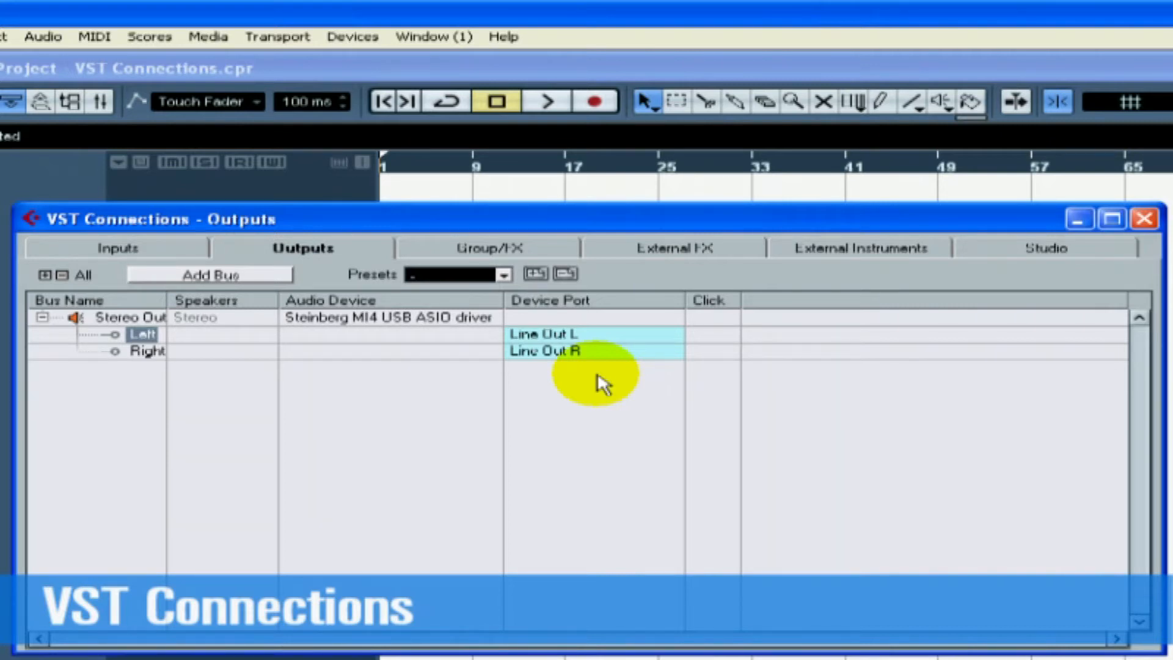
Show the input connections and remove the existing Stereo In bus.
click(162, 251)
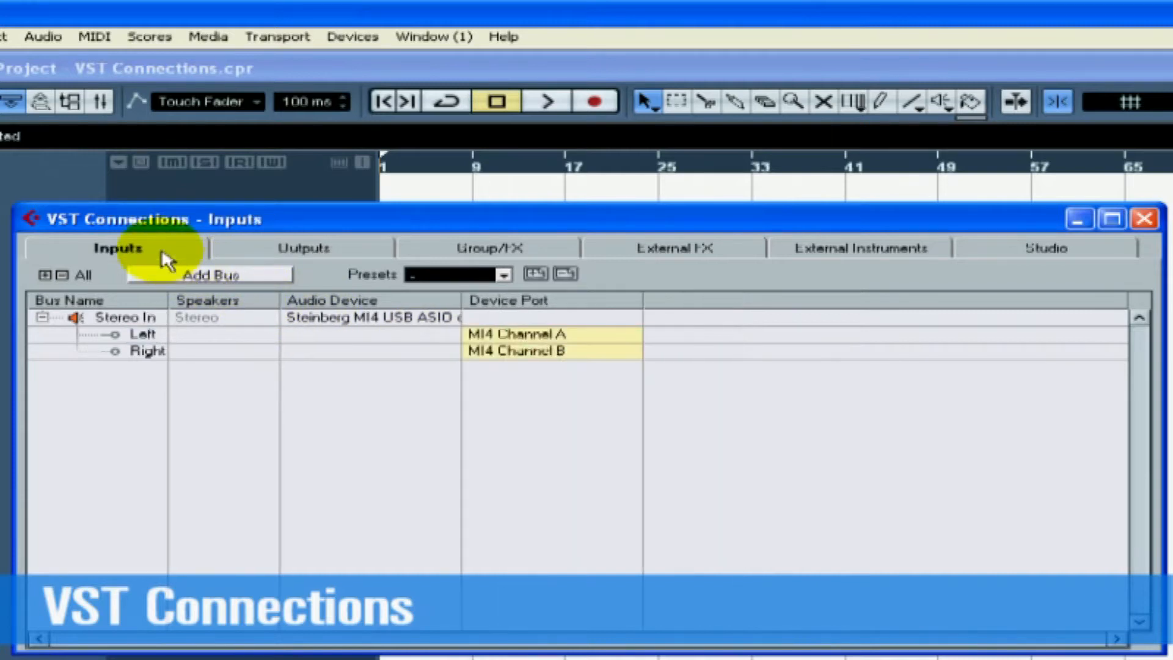
right_click(119, 319)
click(199, 409)
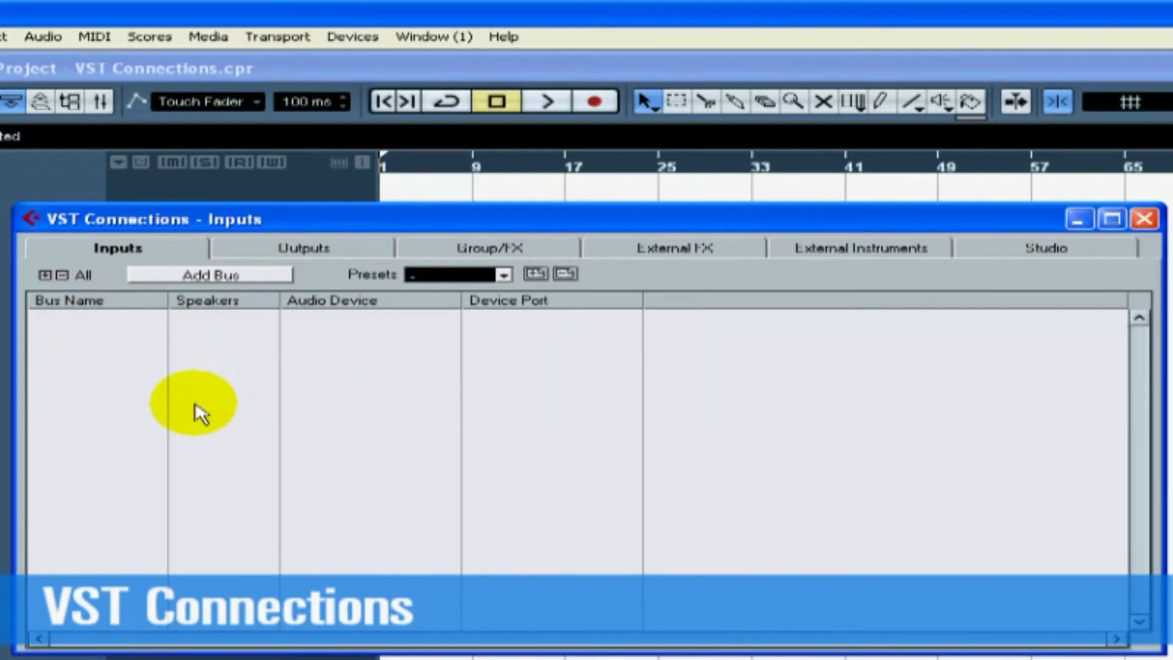
Add one input bus with the Stereo configuration and widen the Audio Device column to show the full driver name.
click(234, 277)
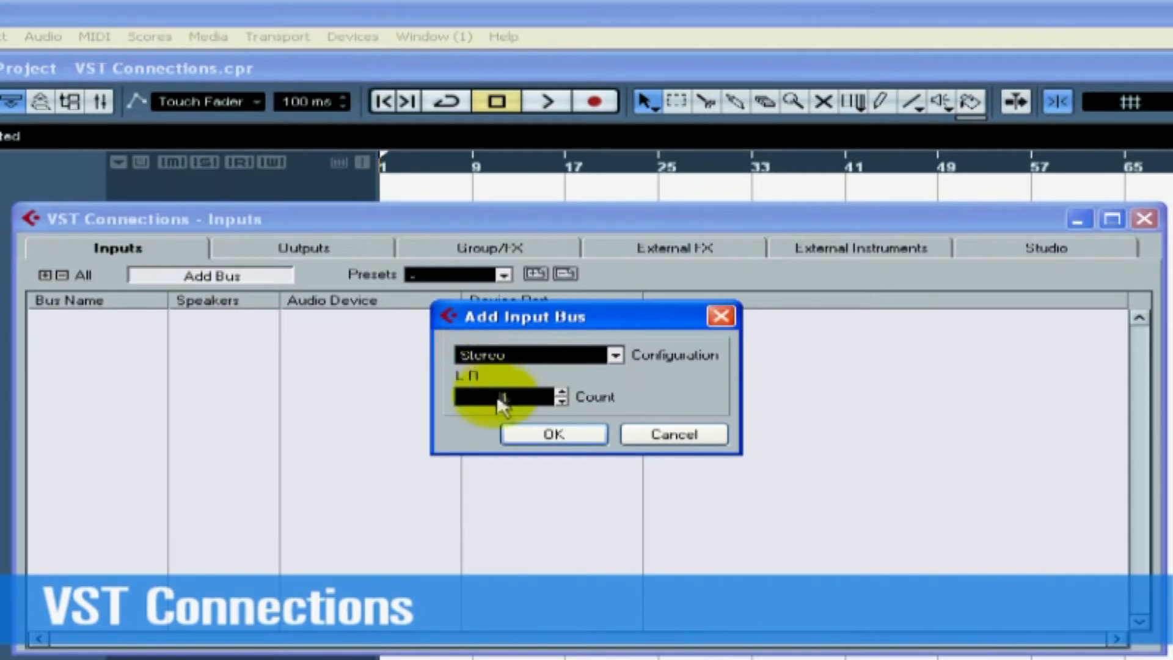
click(596, 440)
drag(462, 301, 505, 302)
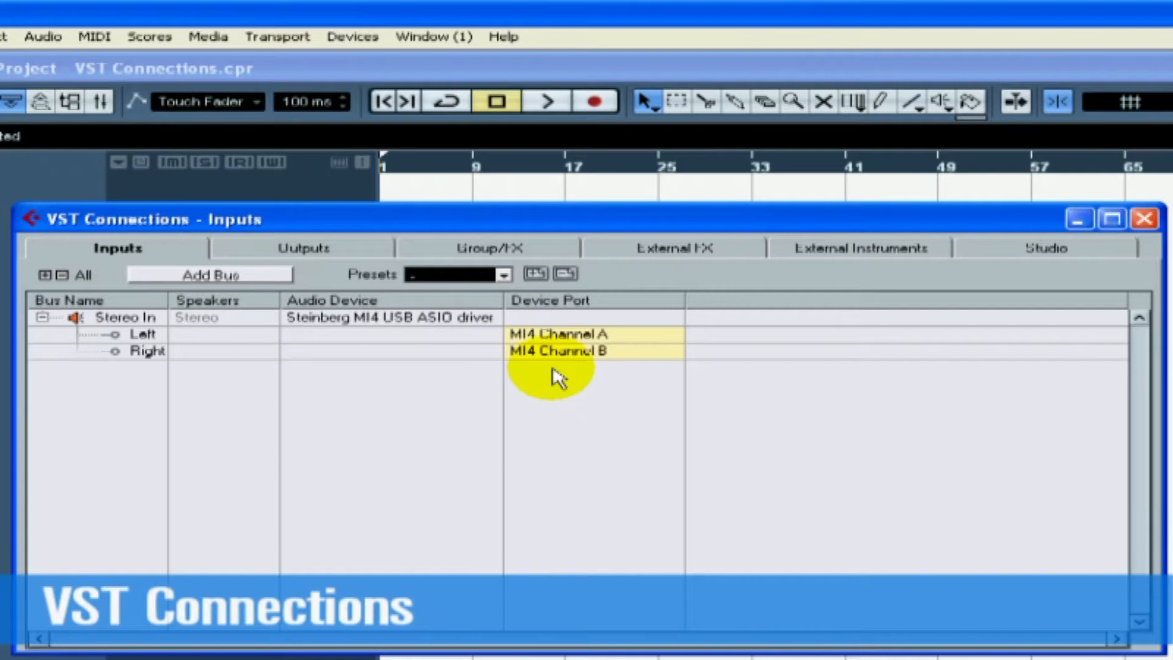
Add two input buses with the Mono configuration.
click(229, 278)
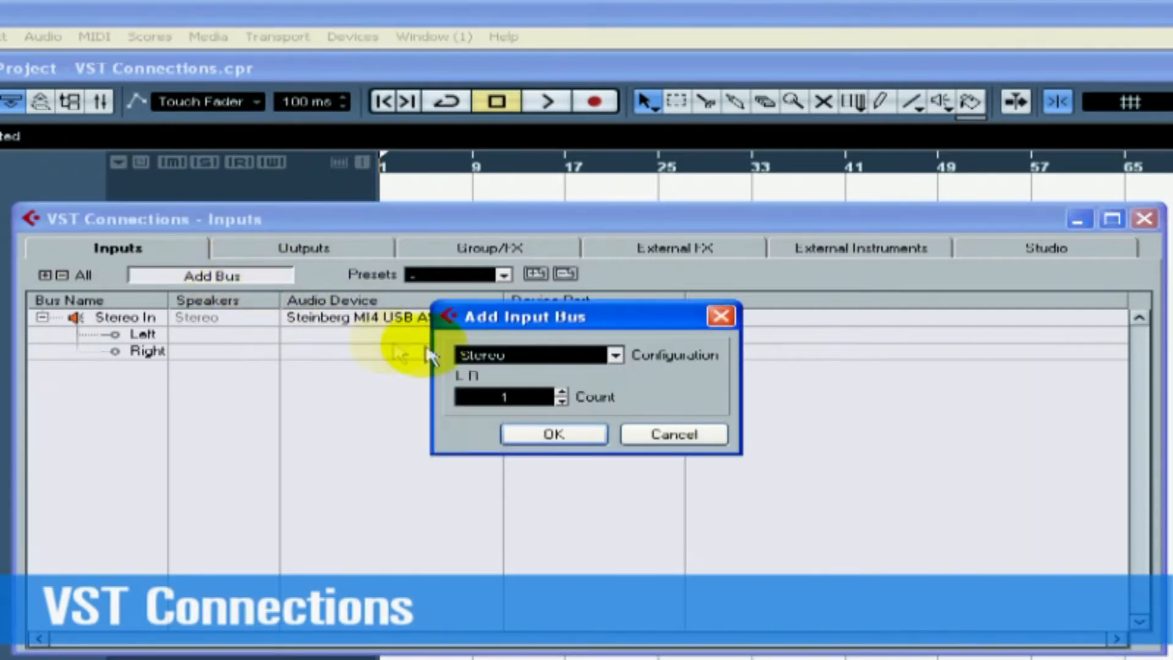
click(489, 356)
click(488, 375)
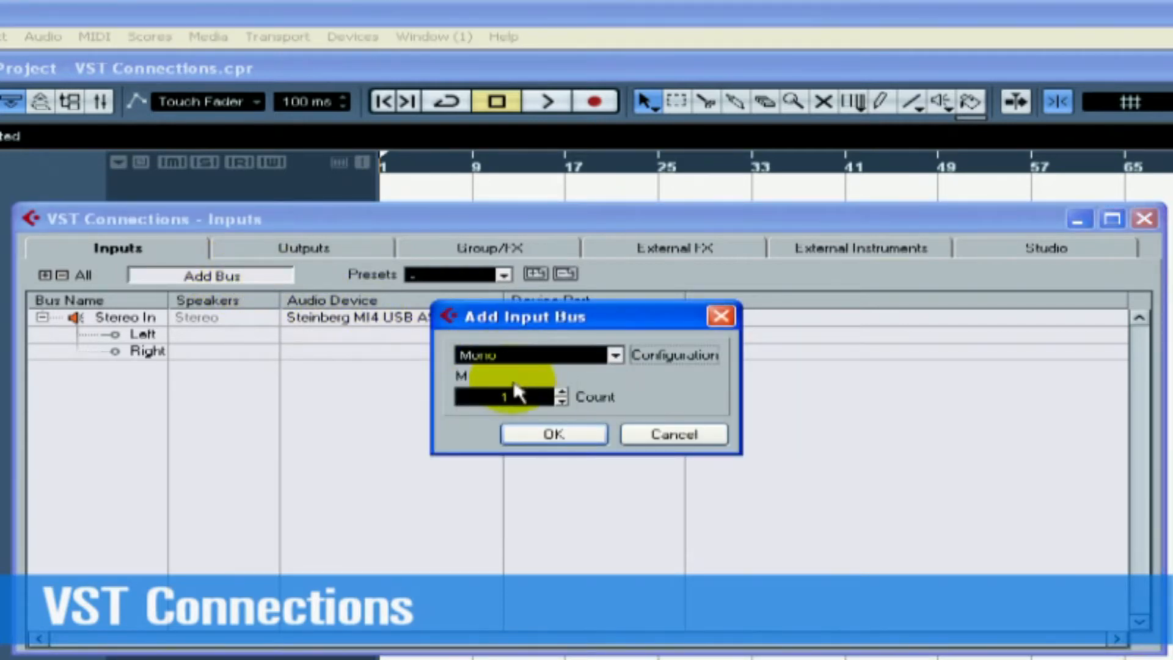
click(562, 391)
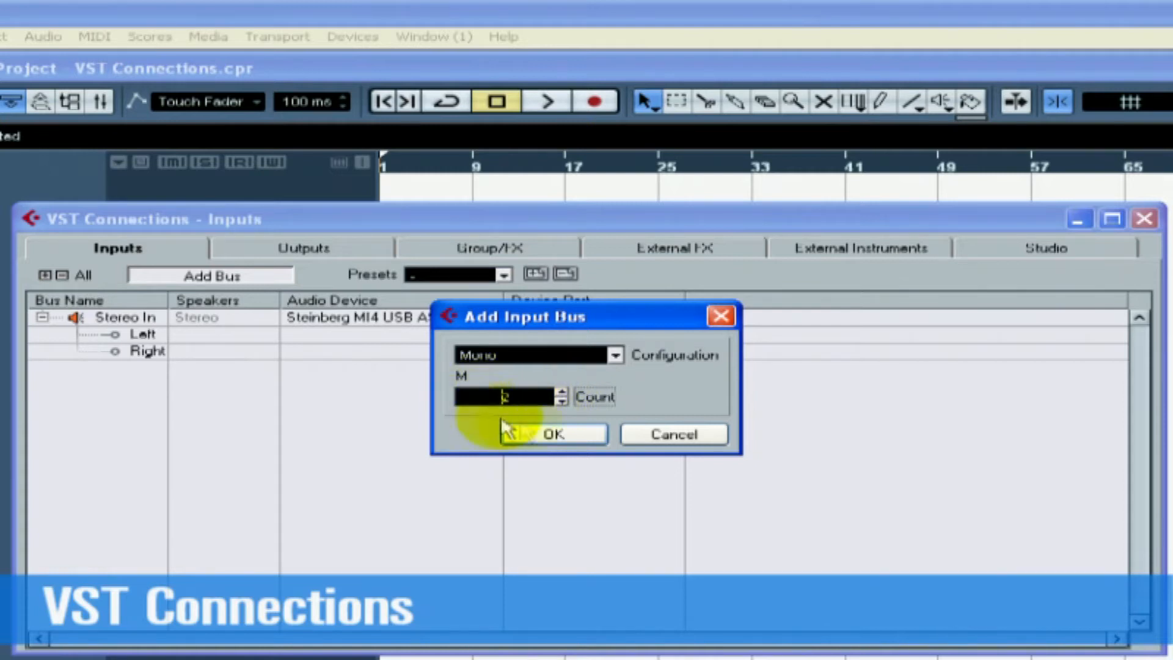
click(590, 435)
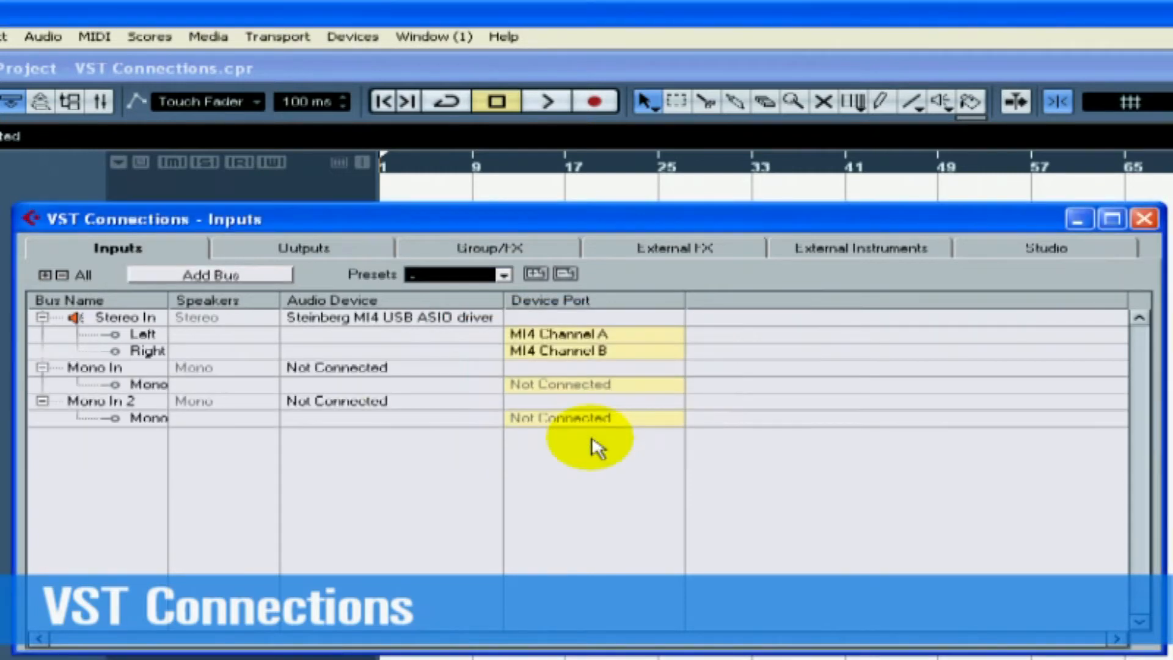
Assign MI4 Channel A to the Mono In bus and MI4 Channel B to the Mono In 2 bus.
click(559, 384)
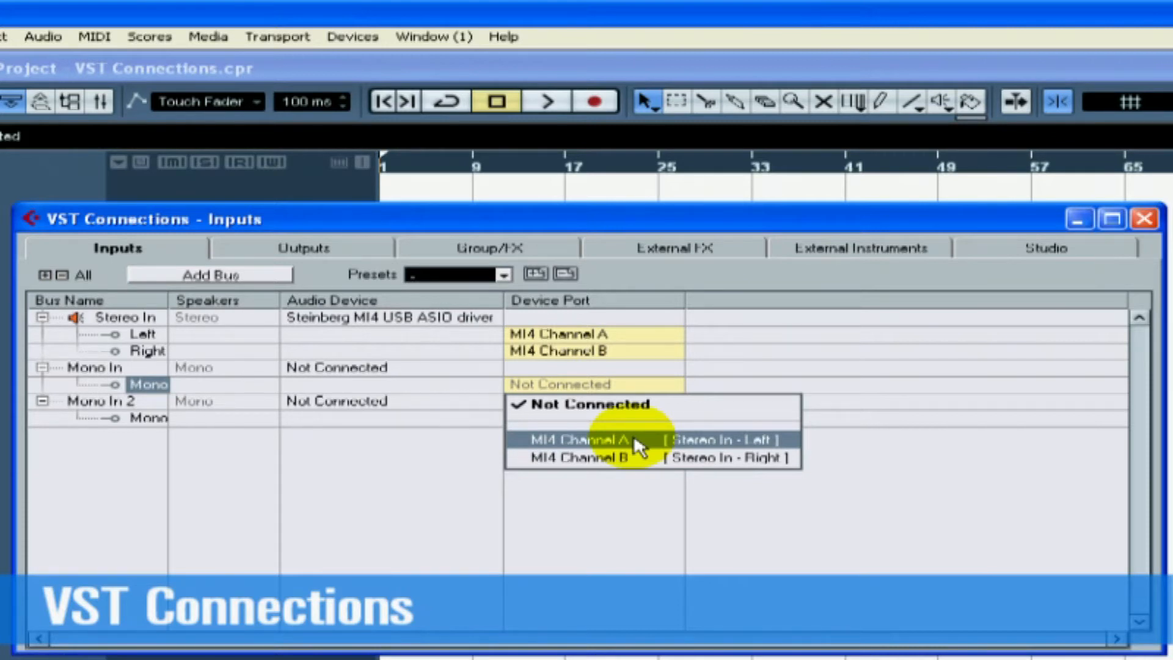
click(633, 441)
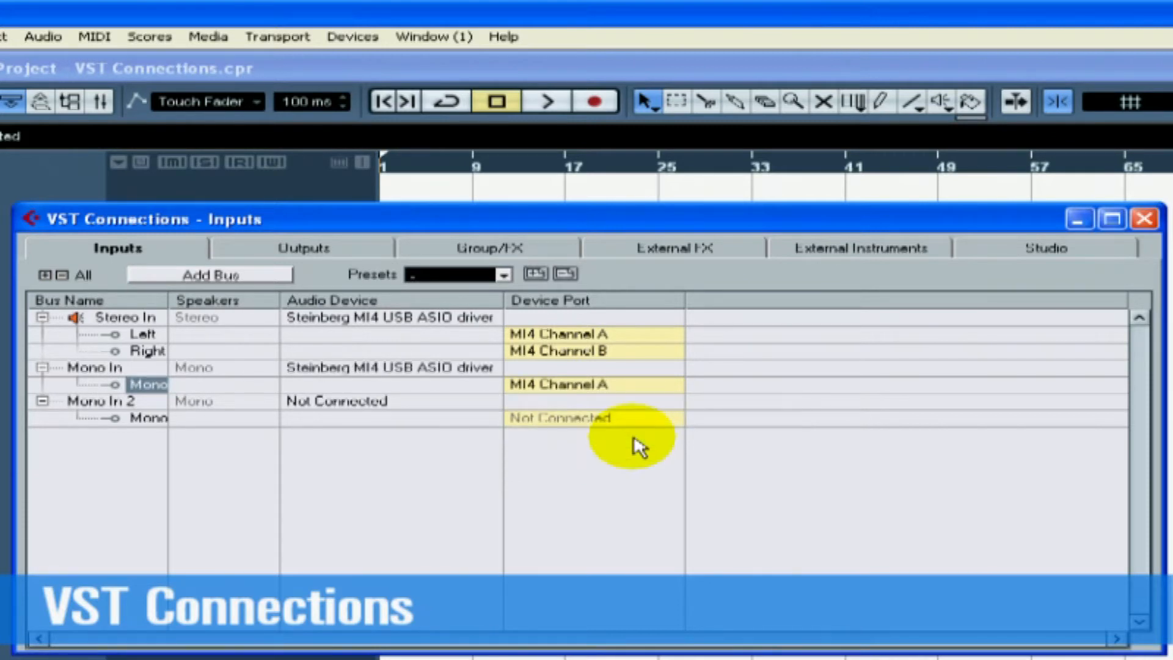
click(600, 419)
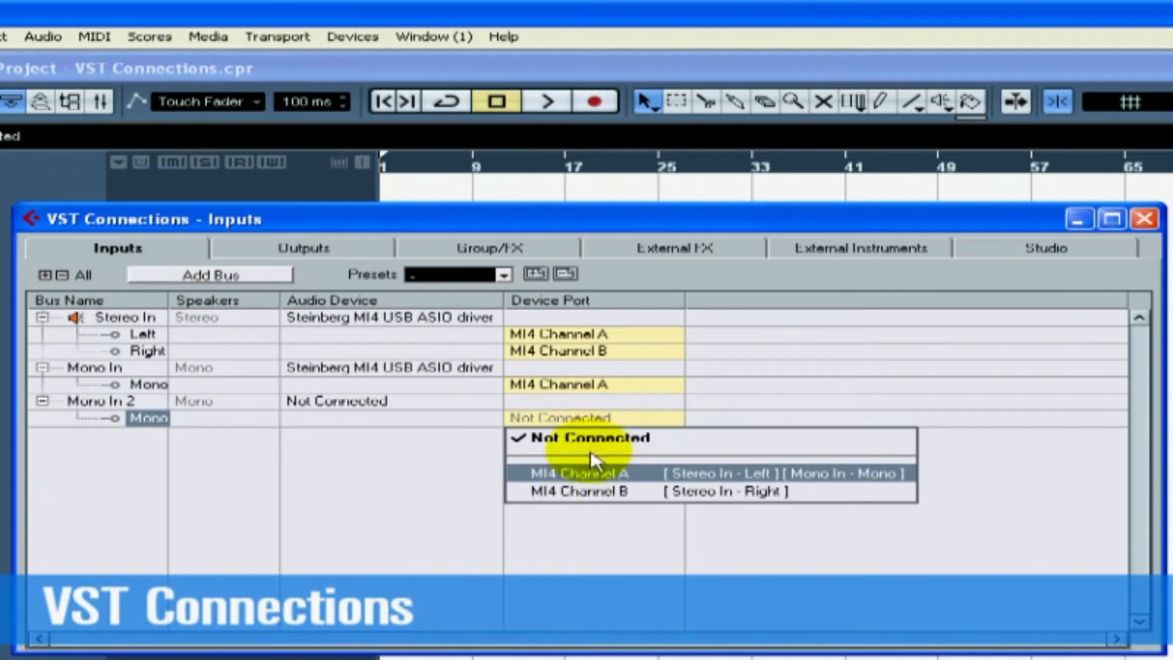
click(652, 495)
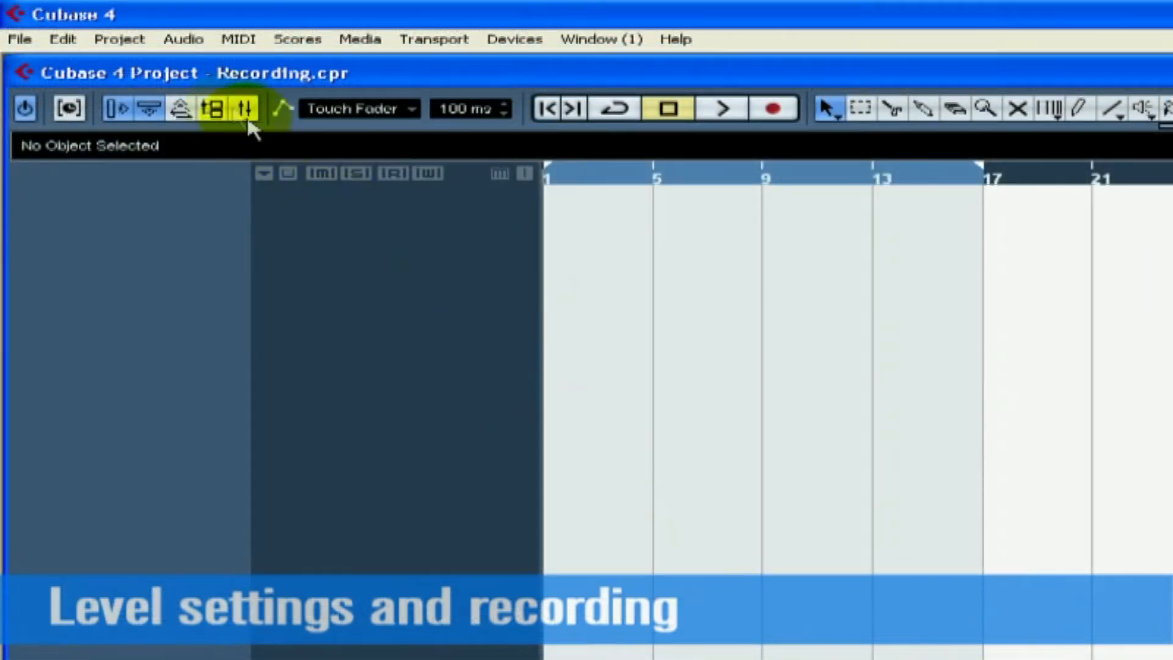
Add one audio track with the Mono configuration to the Recording.cpr project.
click(138, 43)
mouse_move(140, 61)
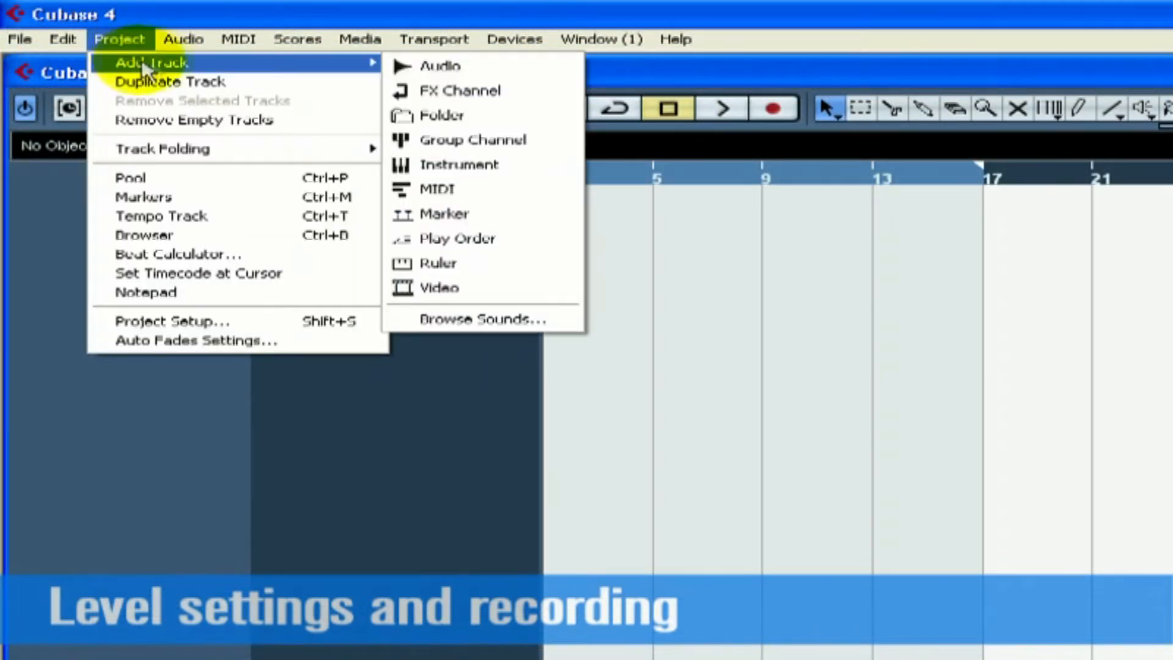
click(481, 64)
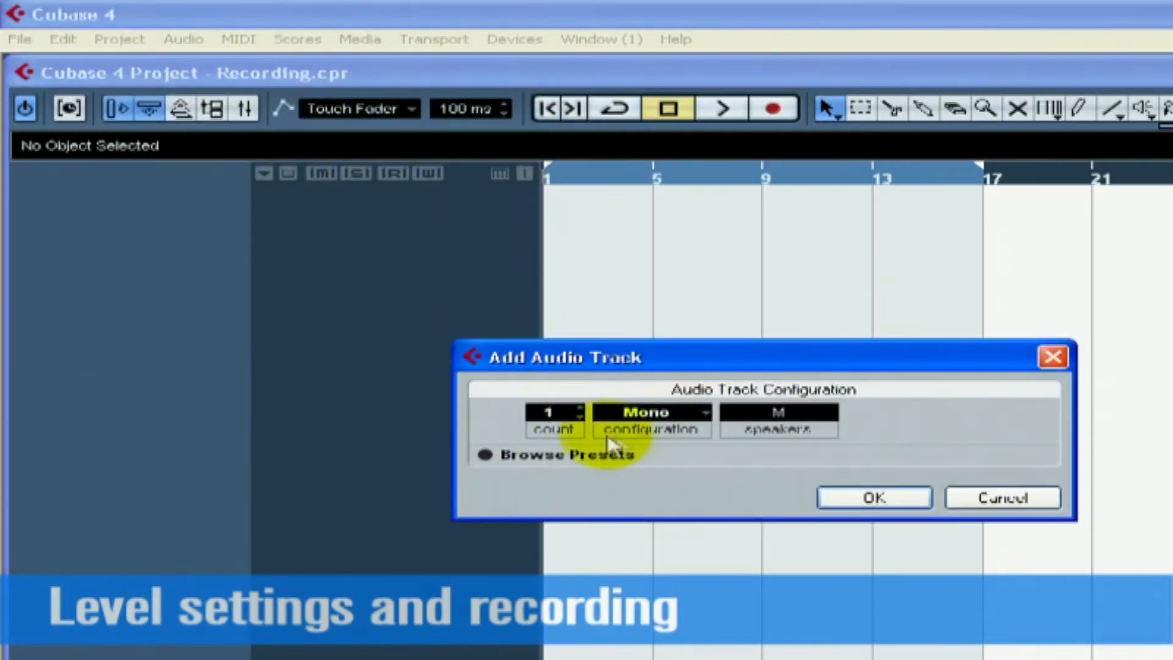
click(882, 499)
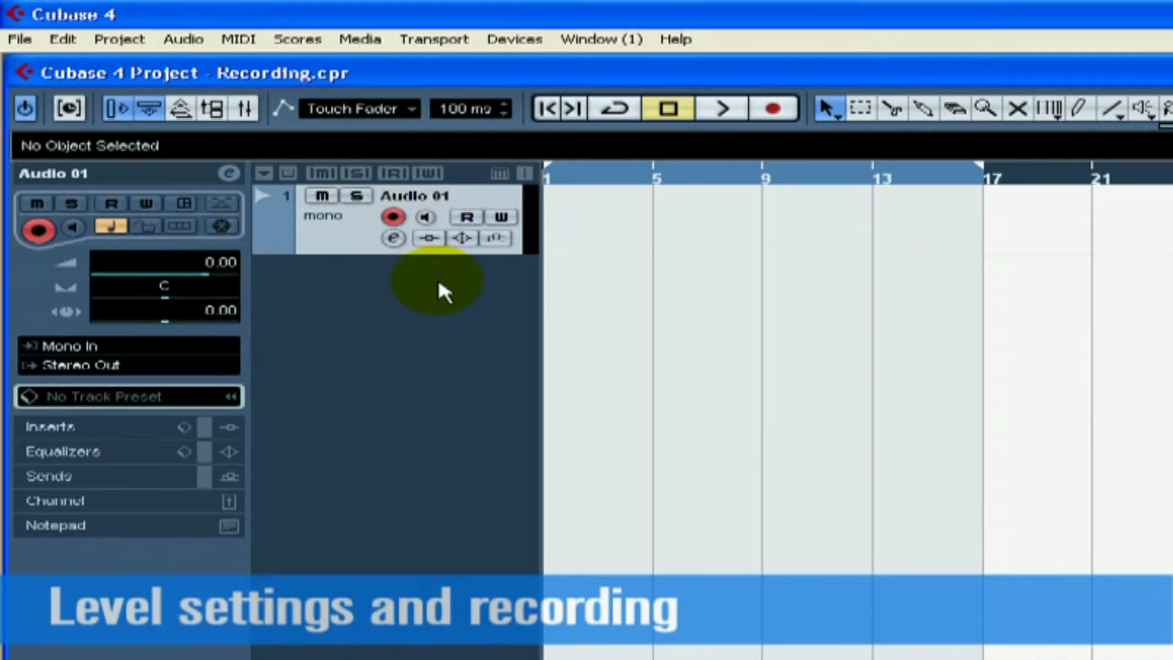
Hide and reshow the Inspector, and choose Mono In as the input of the Audio 01 track.
click(117, 110)
click(119, 111)
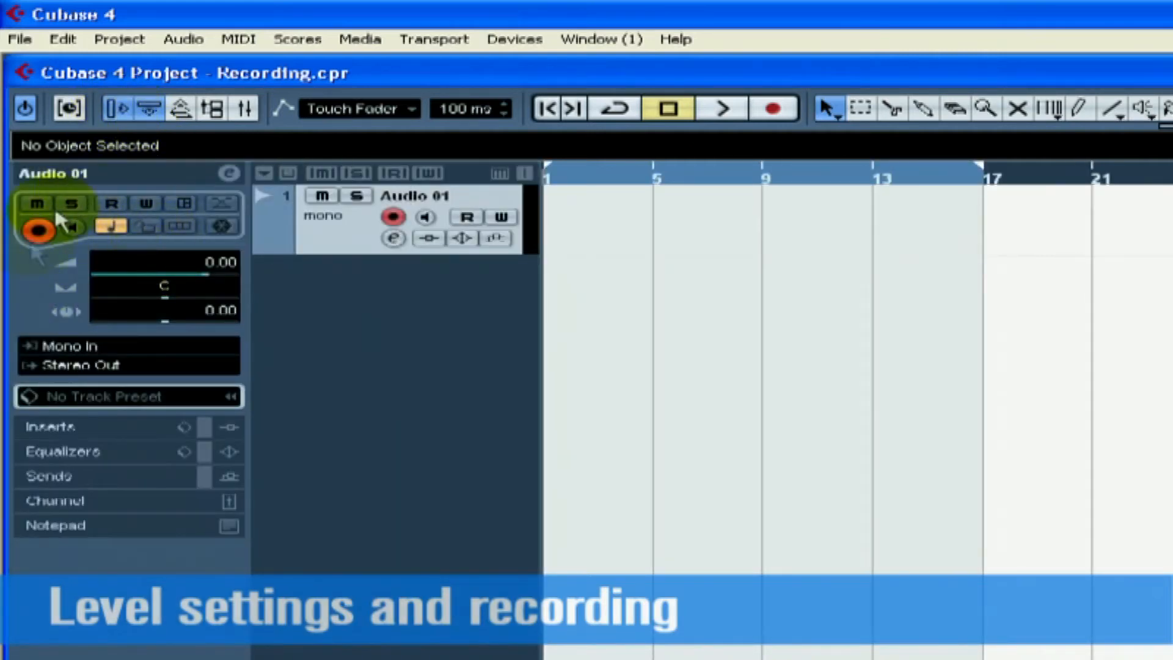
click(92, 346)
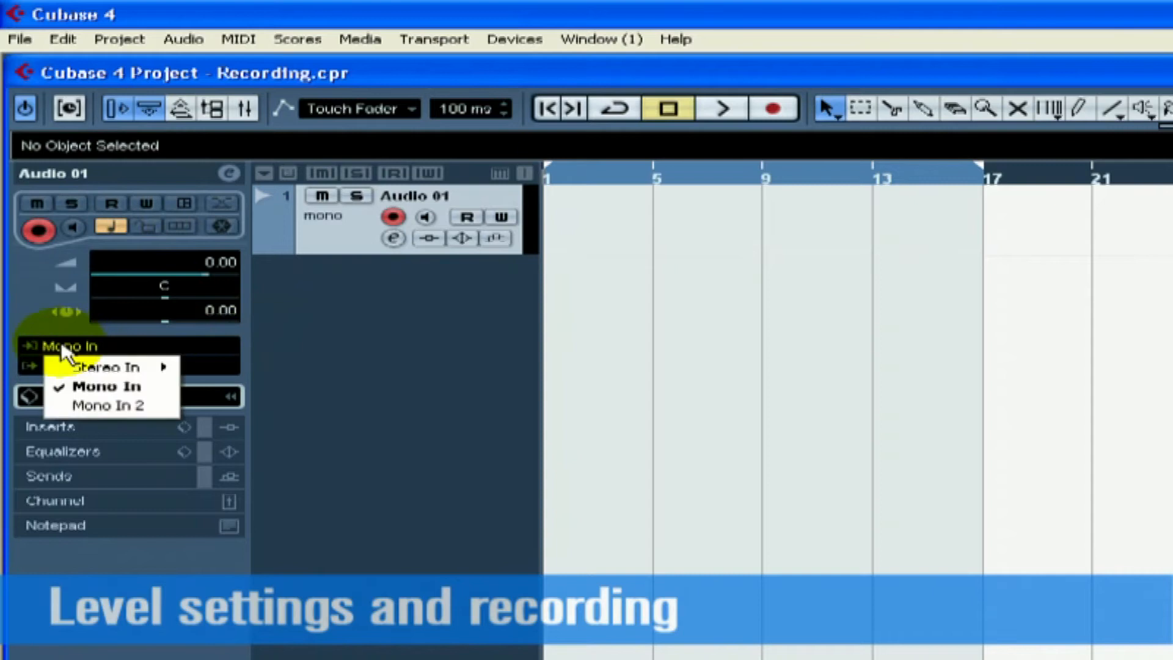
click(95, 389)
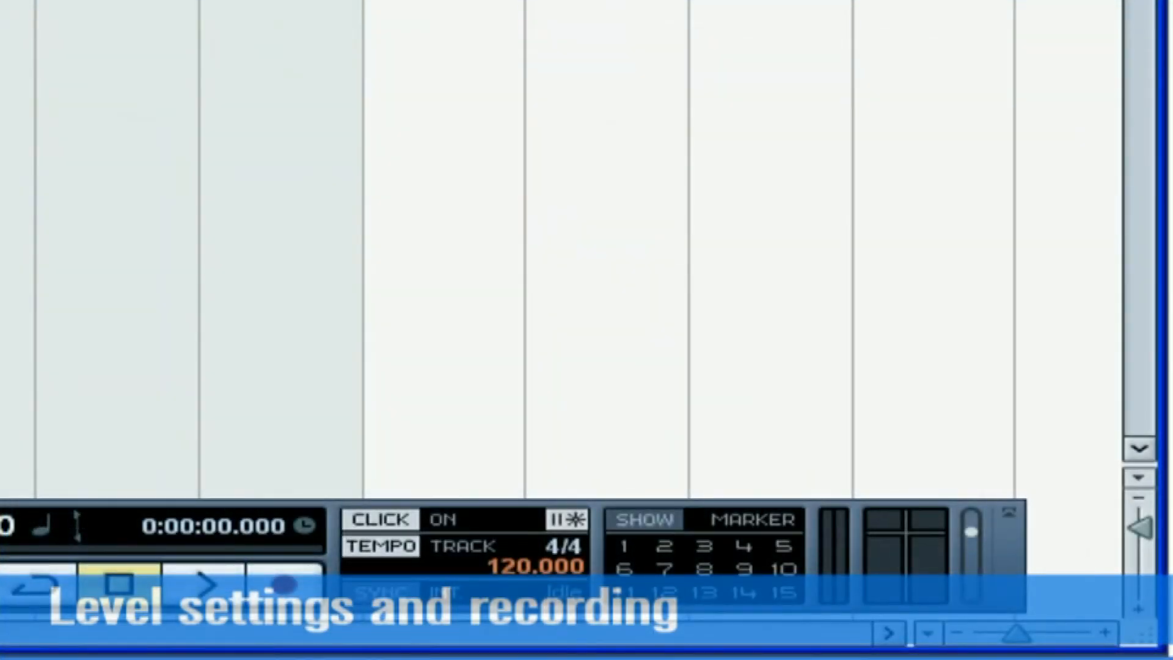
Switch the metronome click and the precount off and back on.
click(384, 520)
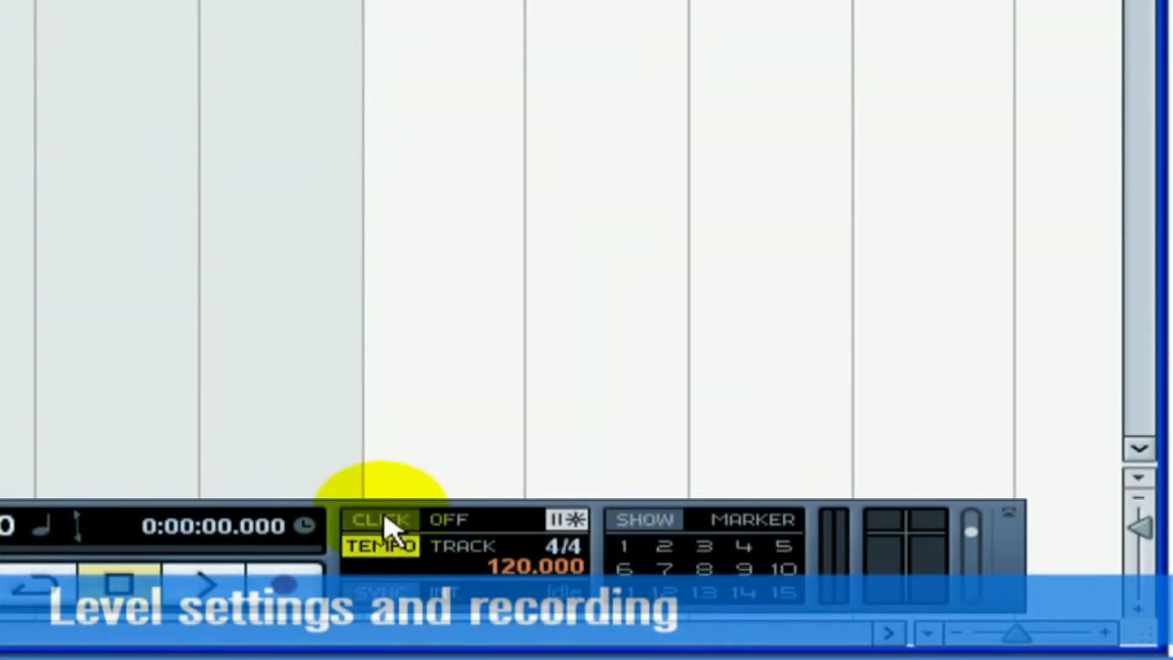
click(386, 521)
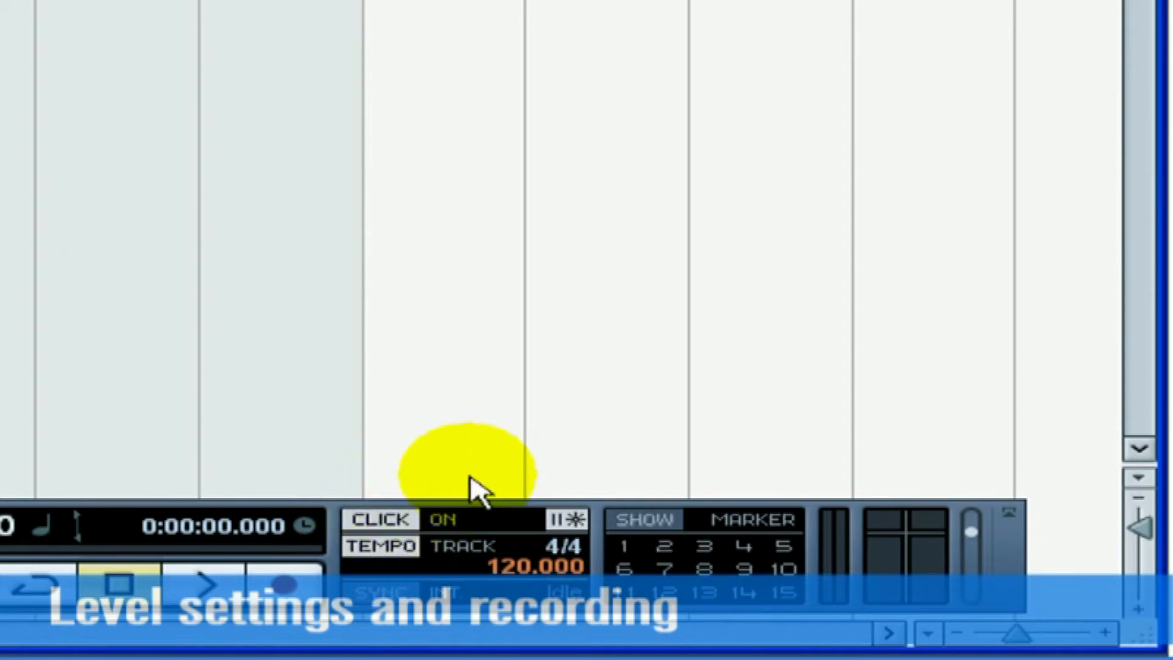
click(572, 521)
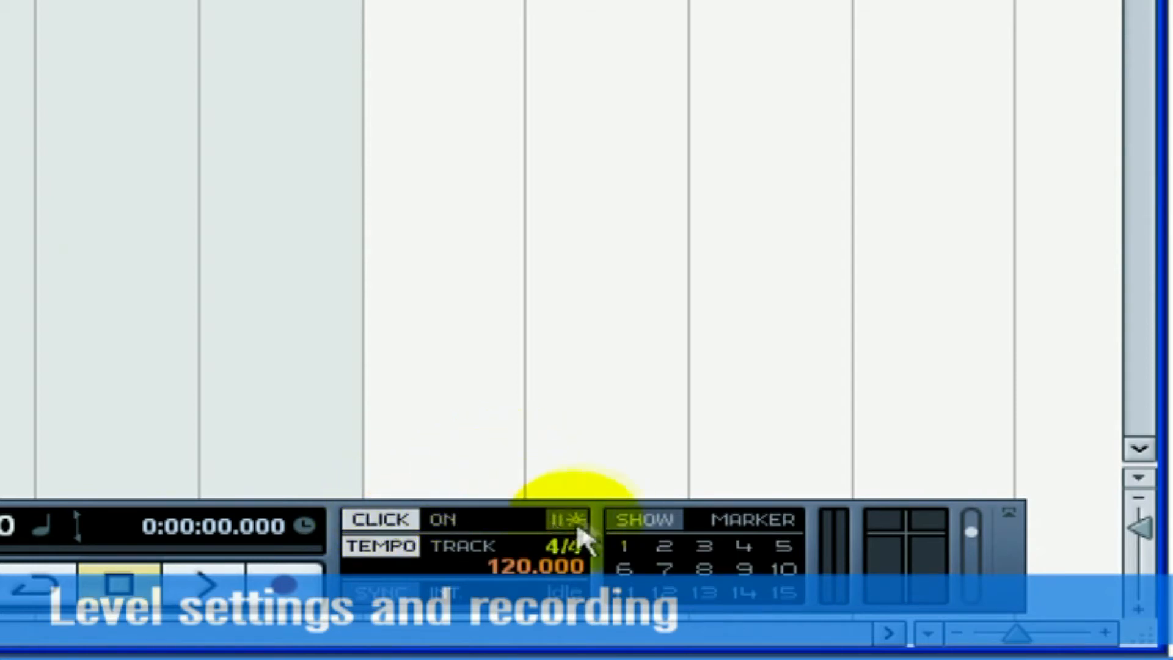
click(574, 525)
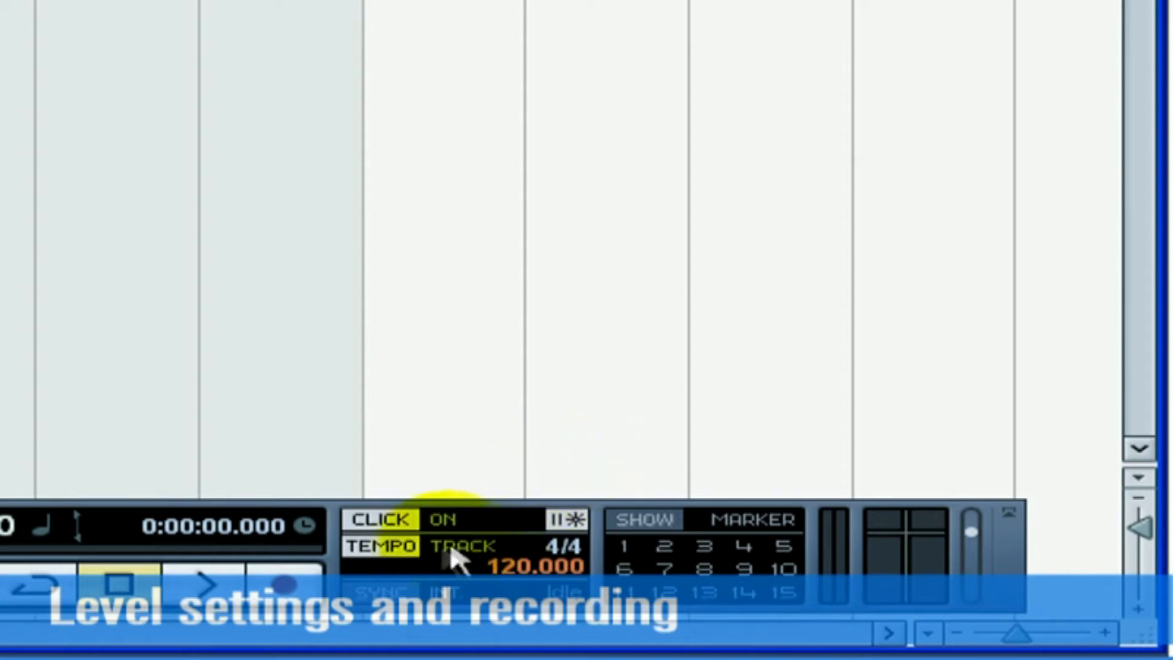
Switch the project from the tempo track to a fixed tempo and set it to 125.
click(395, 557)
double_click(497, 563)
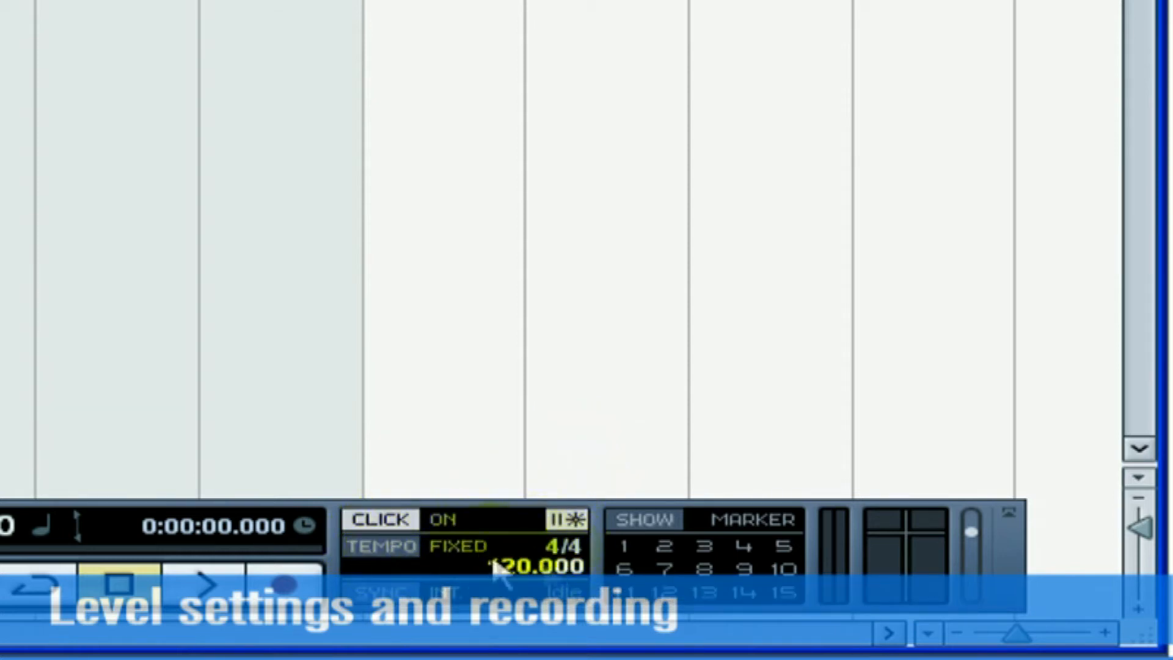
text(125)
key(Return)
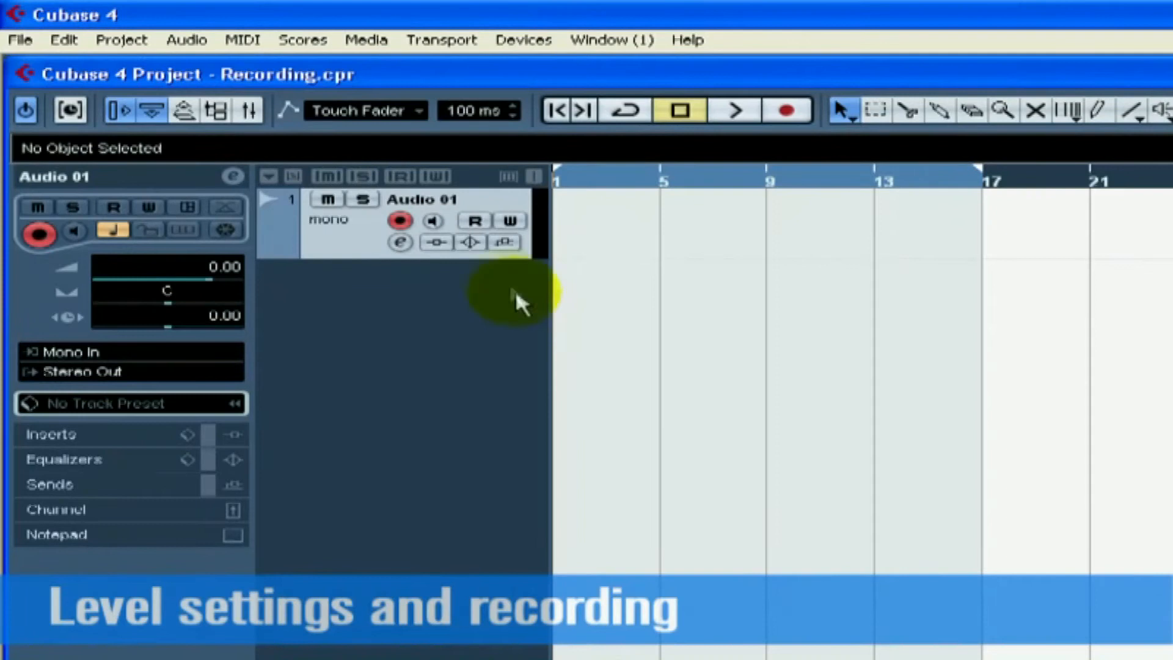
Enable monitoring on the Audio 01 track and set the volume fader in its channel strip to 0.00.
click(433, 221)
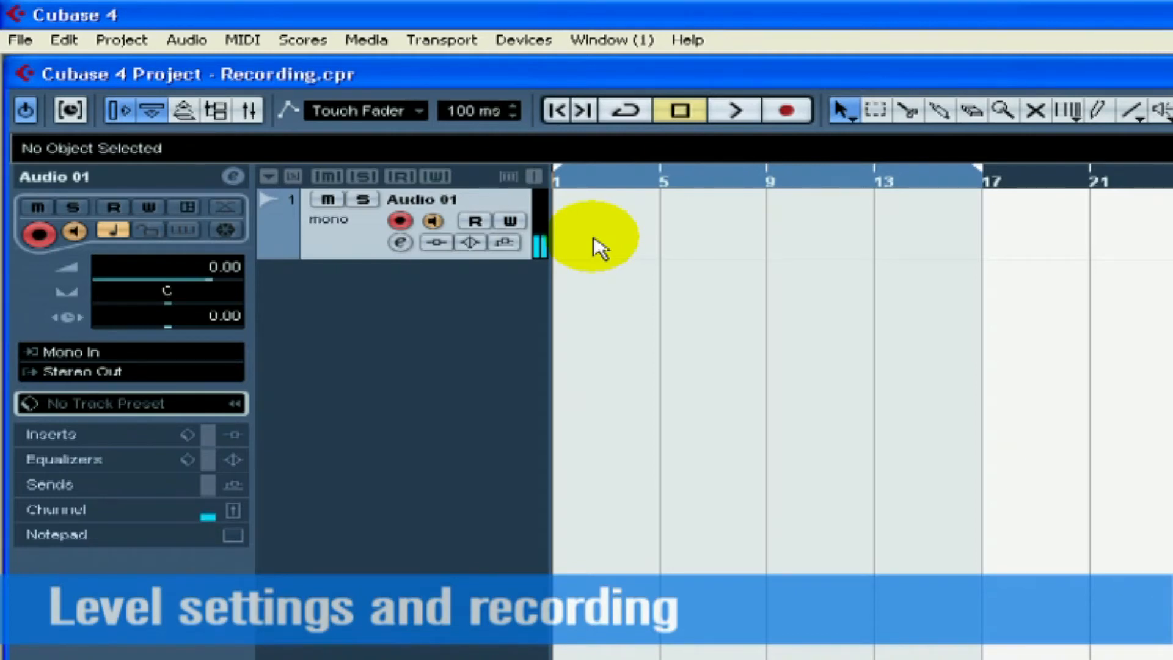
click(145, 509)
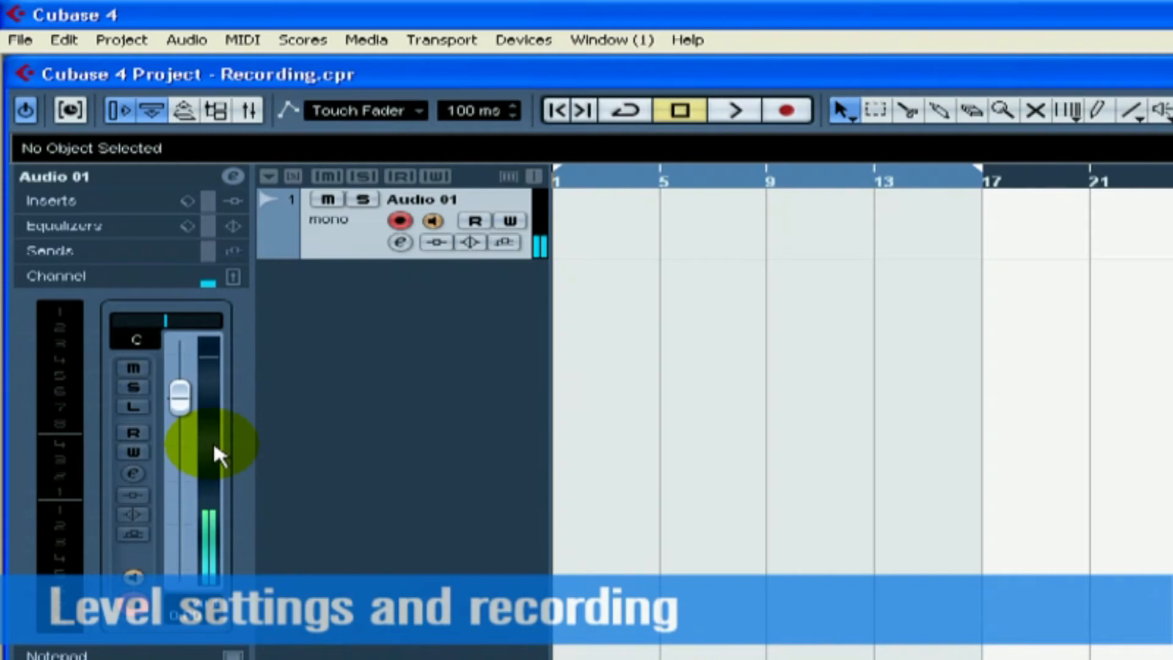
mouse_move(181, 402)
mouse_down()
mouse_move(181, 515)
mouse_move(181, 358)
mouse_move(182, 398)
mouse_up()
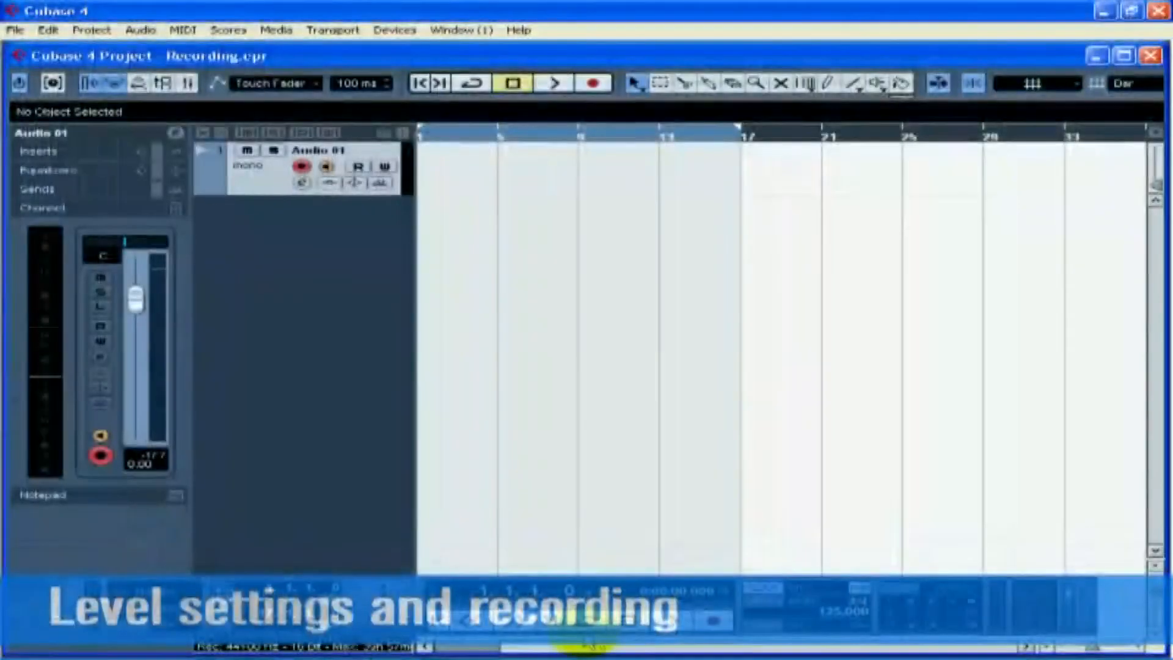
Record a take on the Audio 01 track, and disable the track's monitoring and record enable.
click(719, 623)
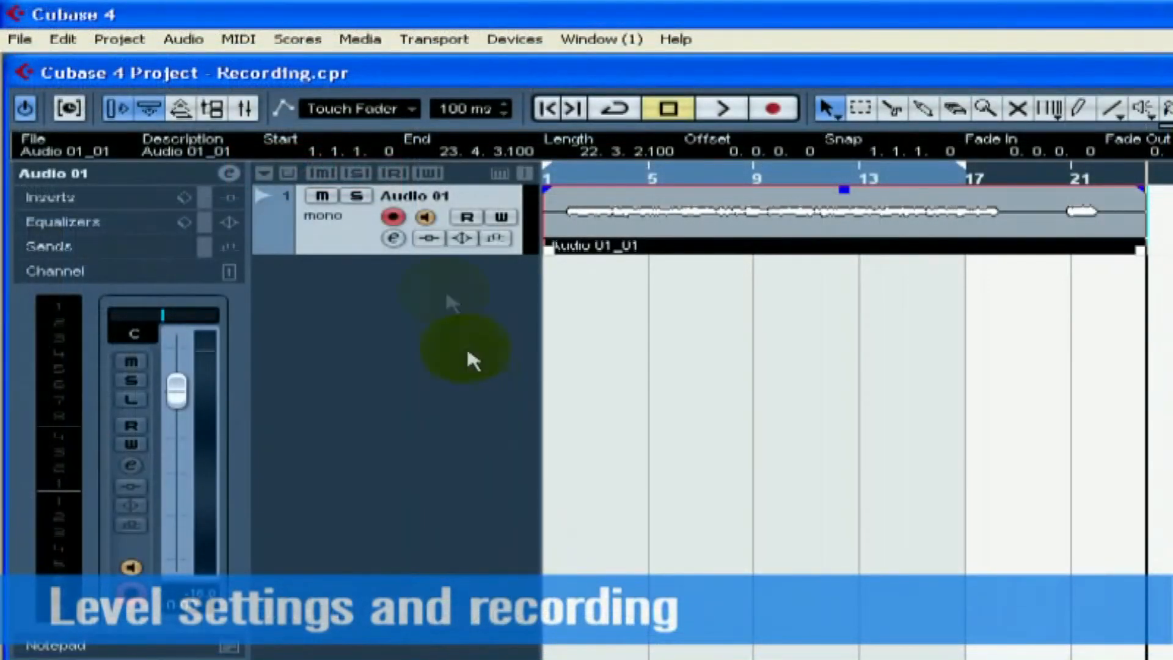
click(427, 220)
click(394, 218)
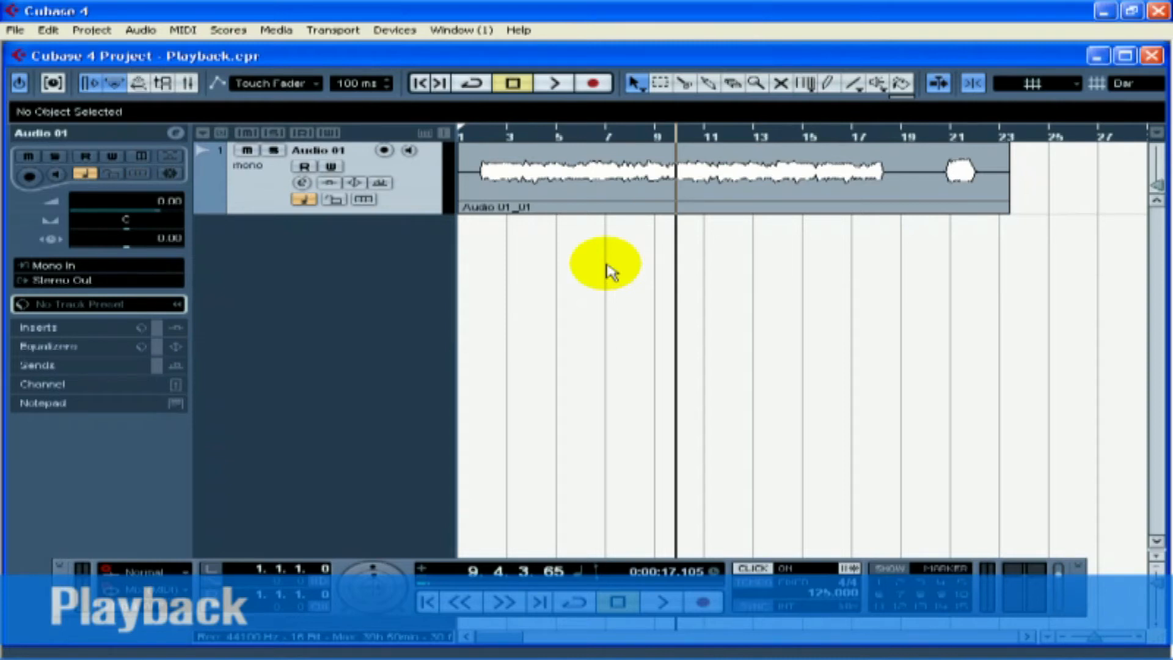
Play the recording in Playback.cpr from the current position, stop it, and play it again from around bar 4.
click(663, 603)
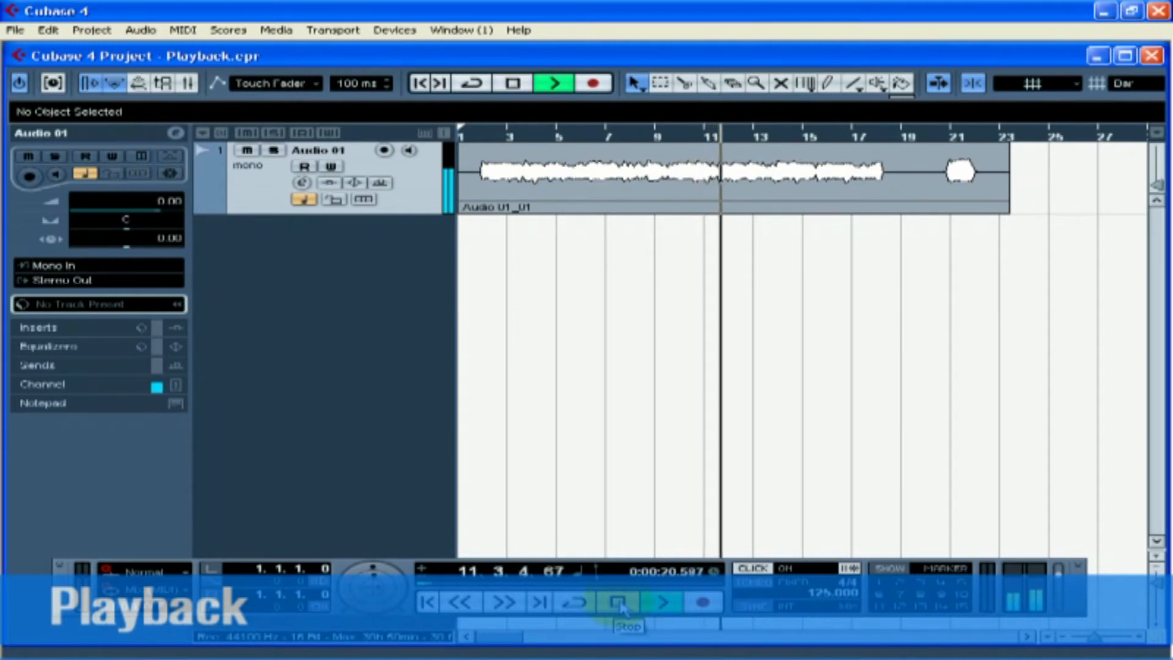
click(618, 603)
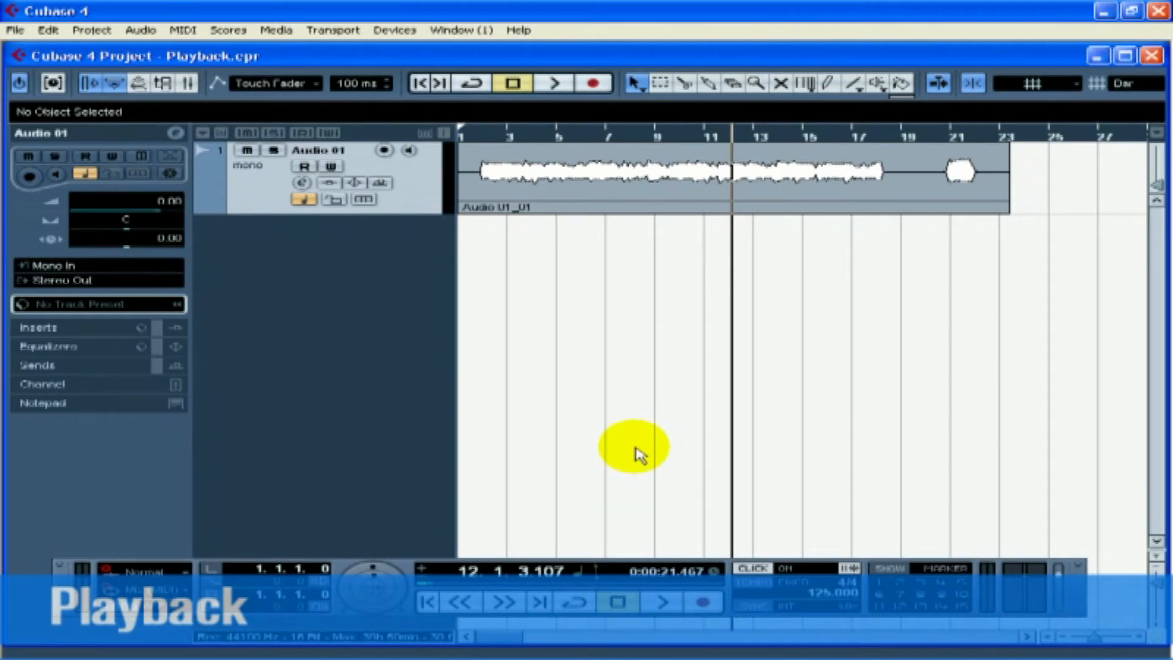
click(538, 145)
key(space)
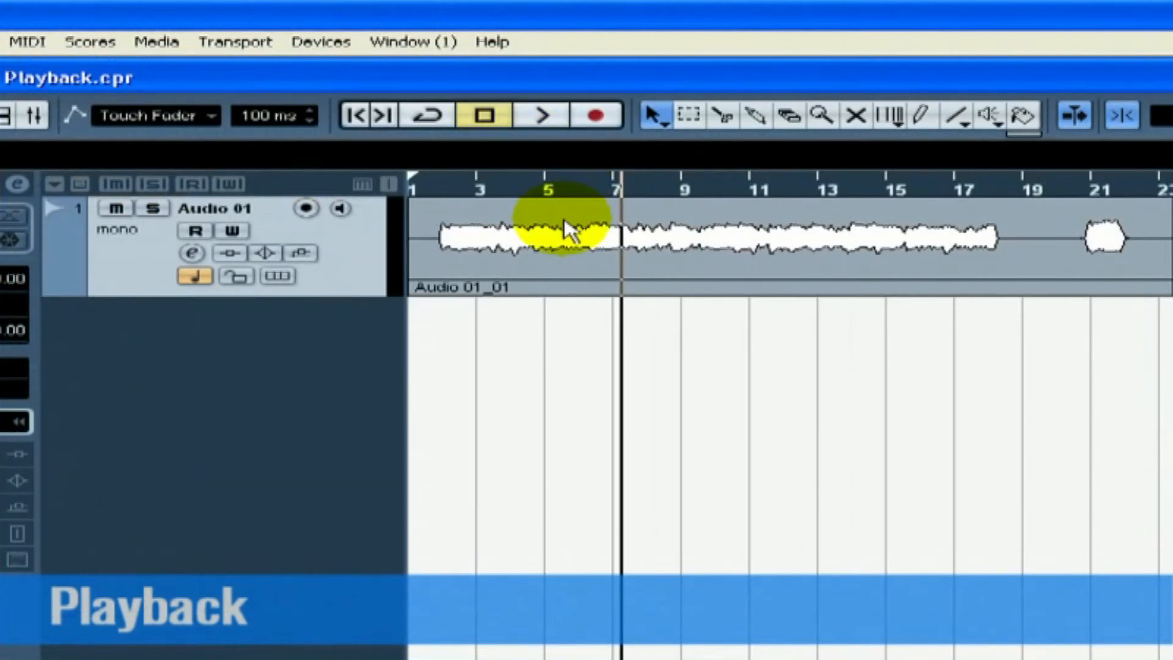
Select the Audio 01_01 event and play it back in a loop with Loop Selection.
click(575, 167)
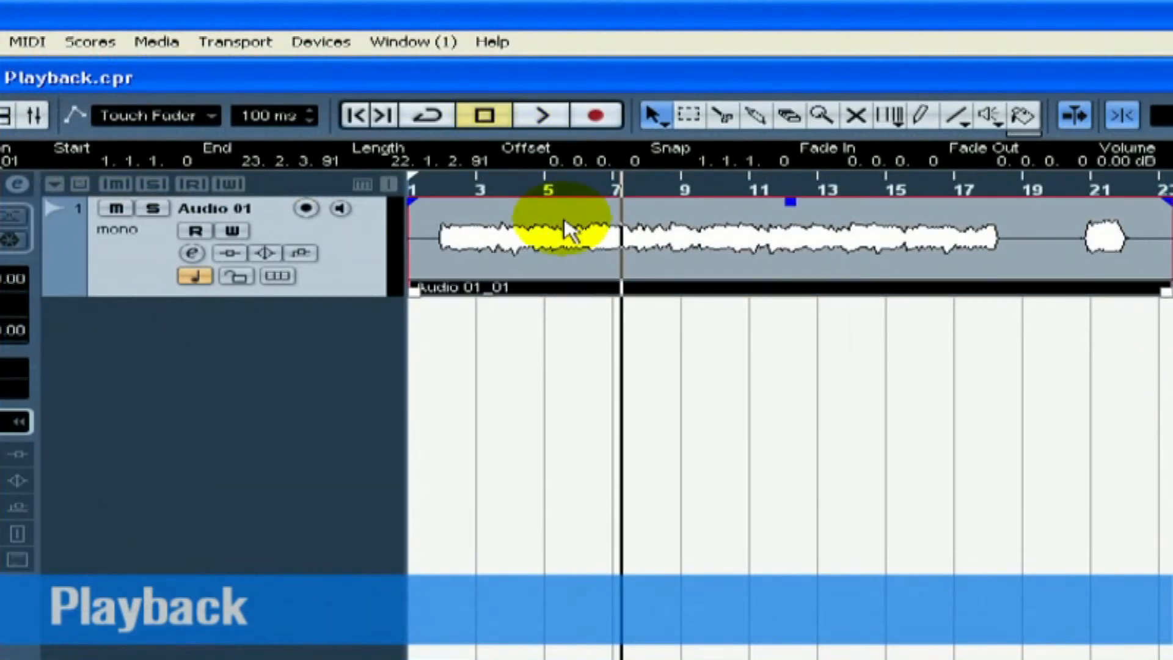
click(236, 42)
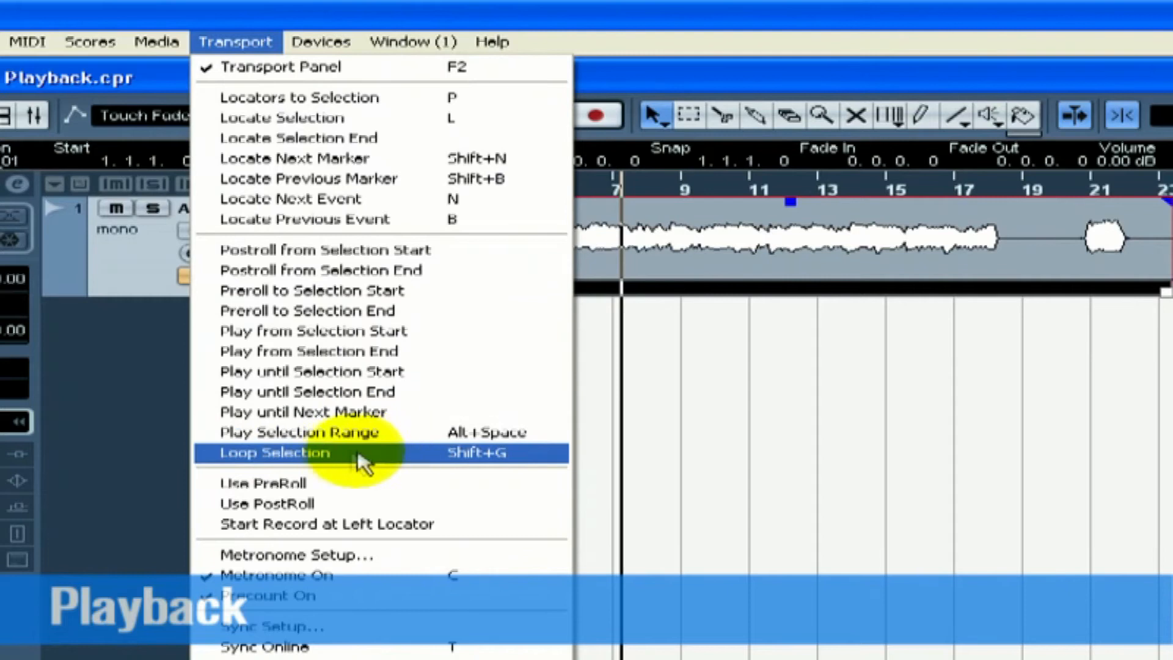
click(384, 453)
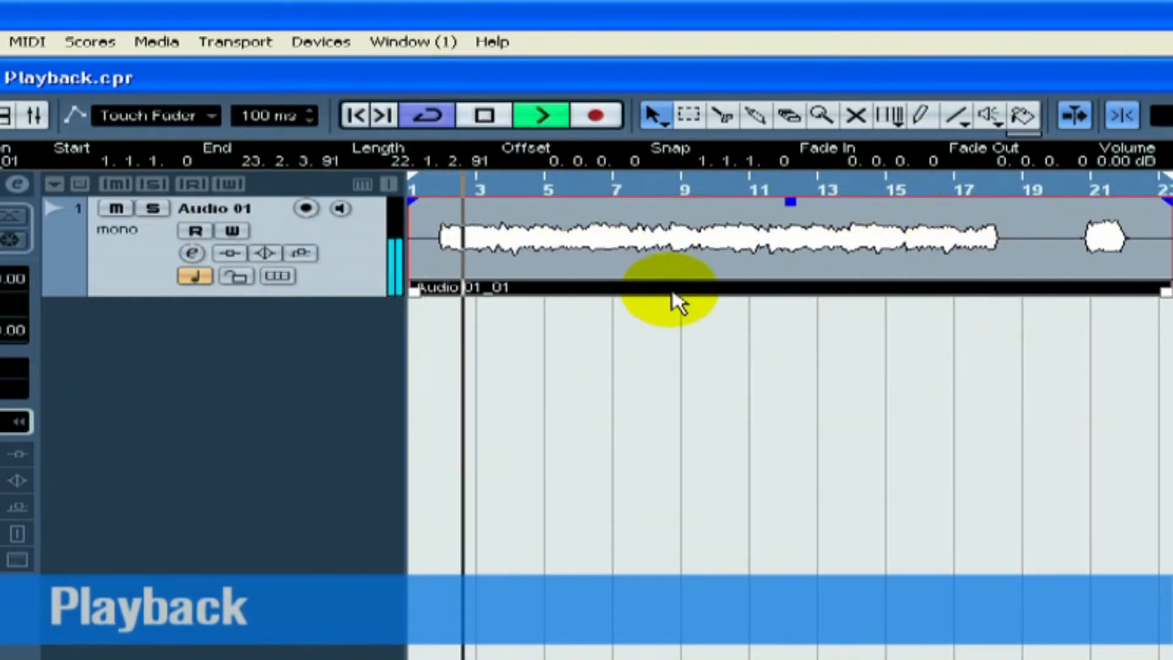
Stop the looped playback and set the right locator to 5.1.1.0.
click(484, 115)
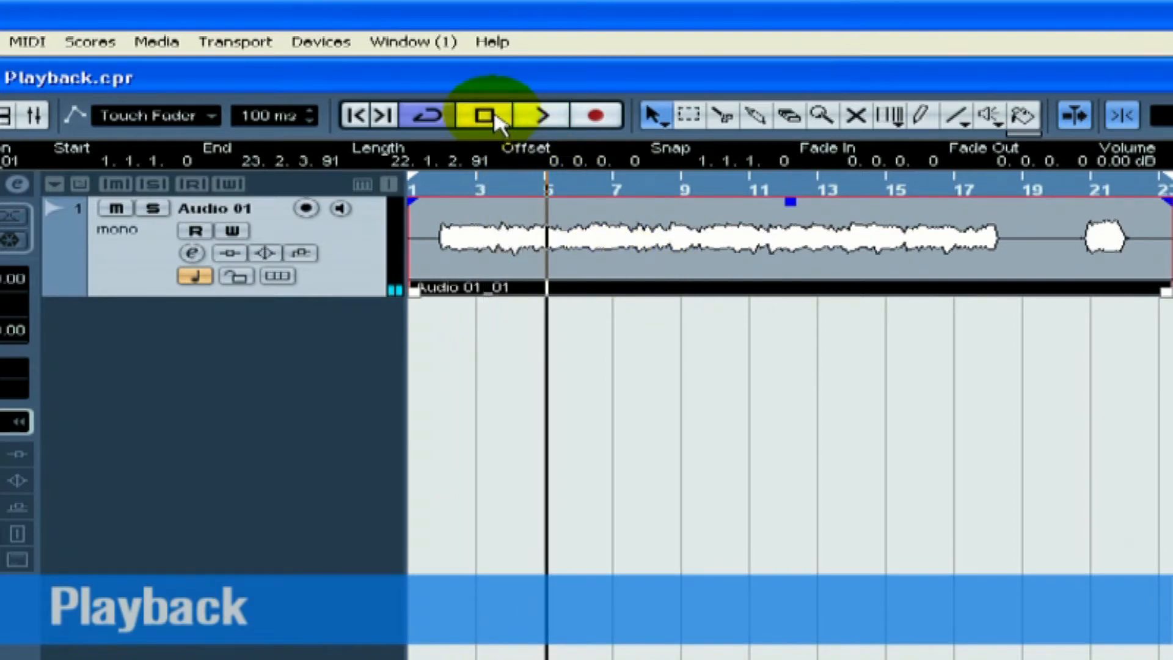
click(492, 116)
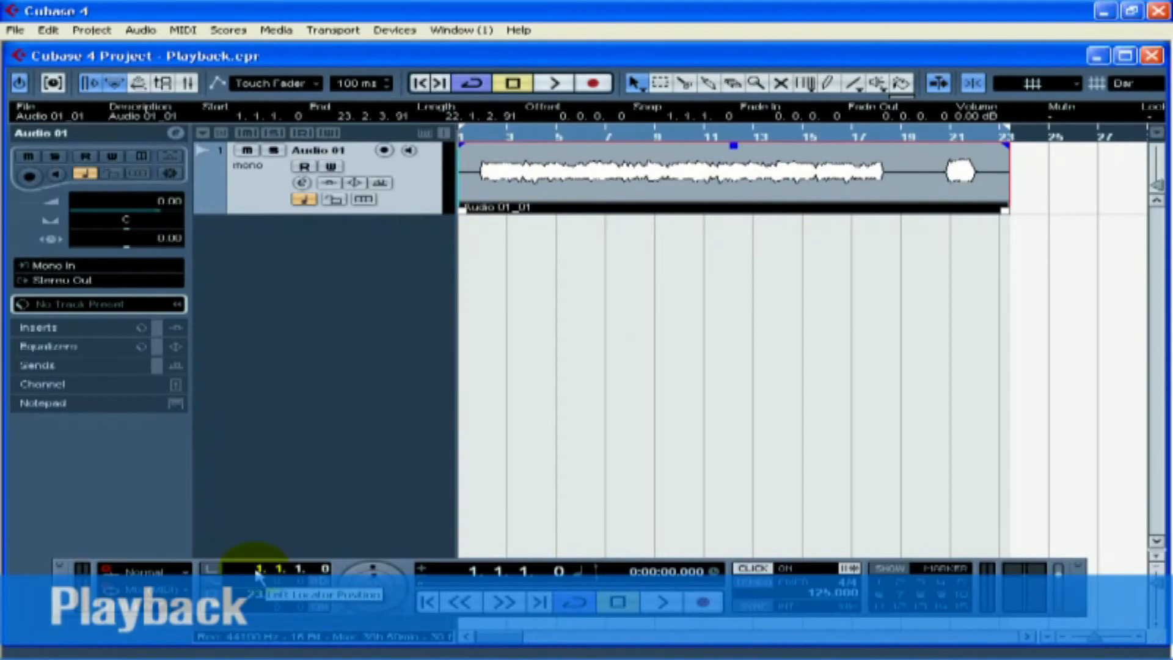
double_click(256, 595)
text(6)
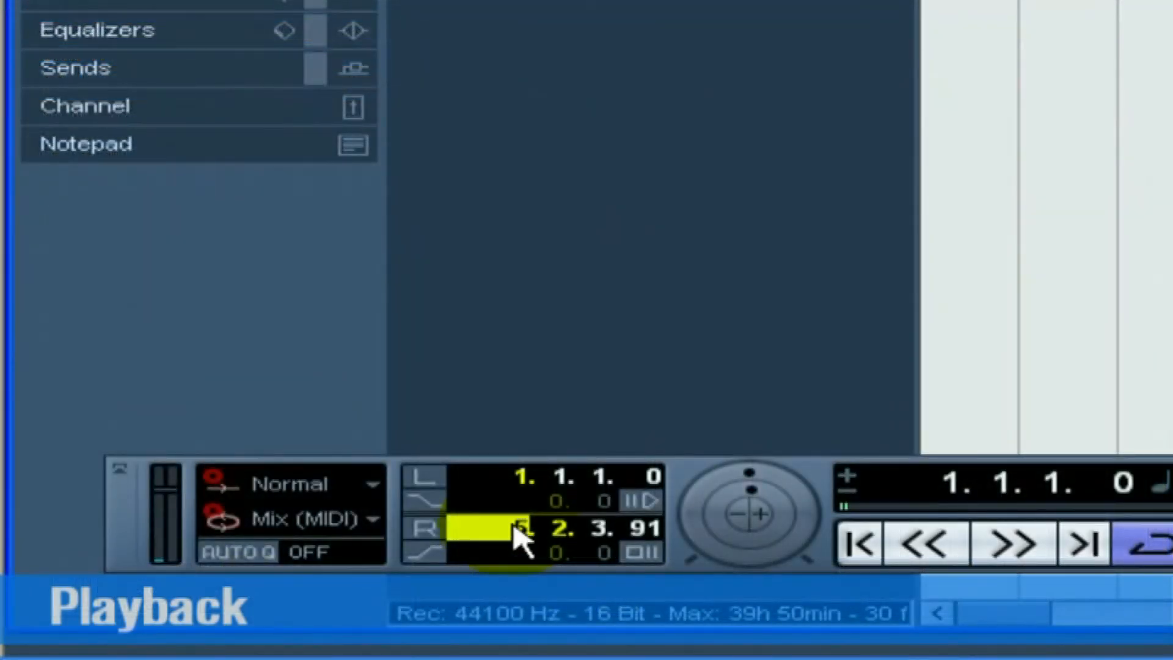
key(Tab)
text(1)
key(Tab)
text(1)
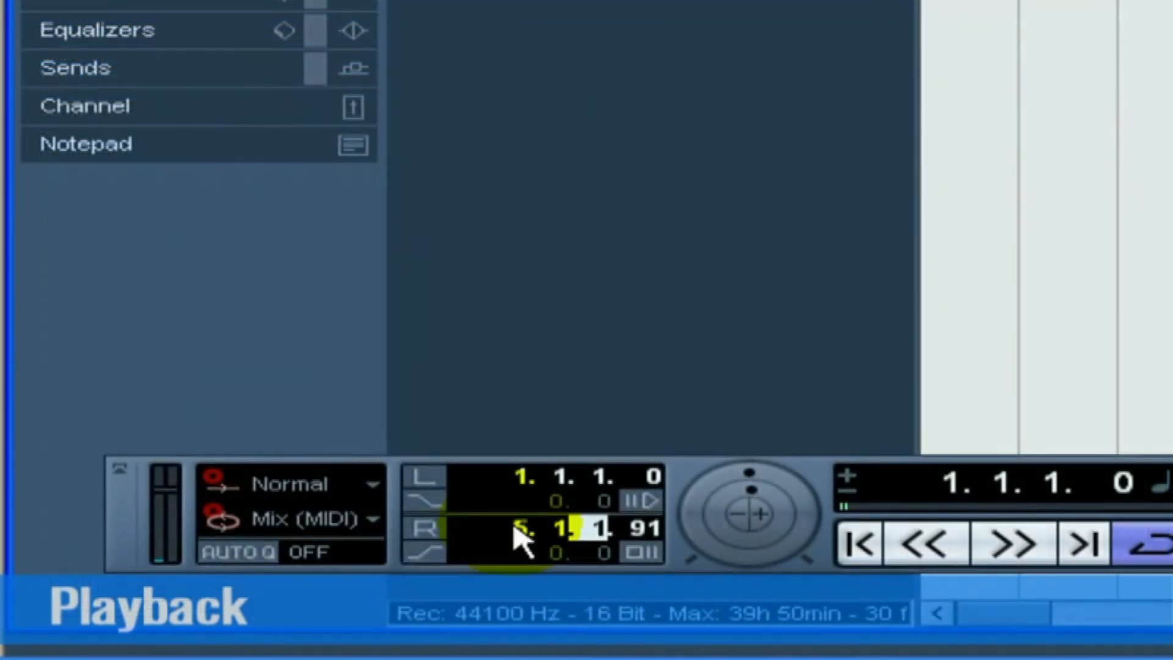
key(Tab)
text(0)
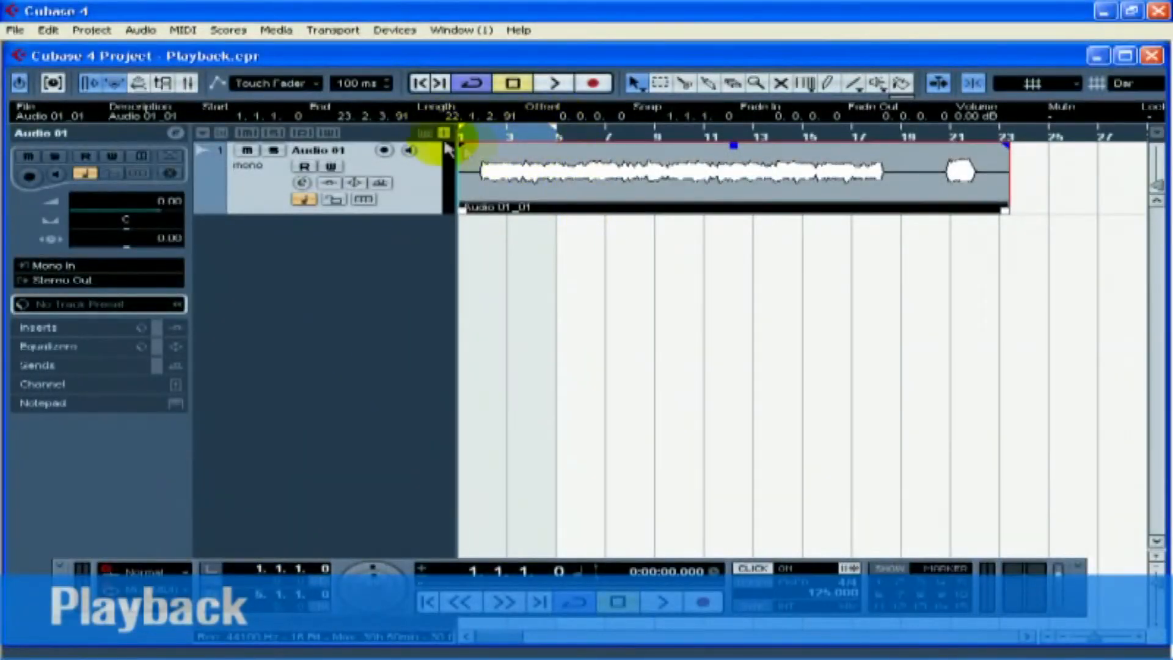
Play the loop between bars 1 and 5, stop it, and open the list of linear record modes.
drag(463, 139, 439, 165)
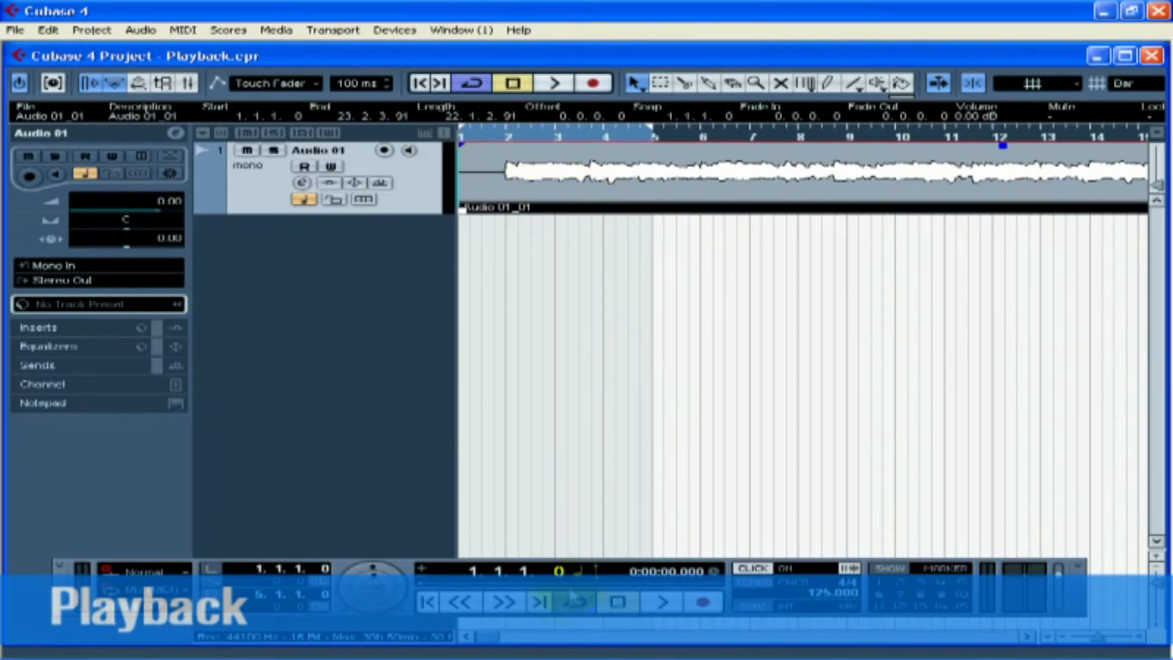
click(659, 604)
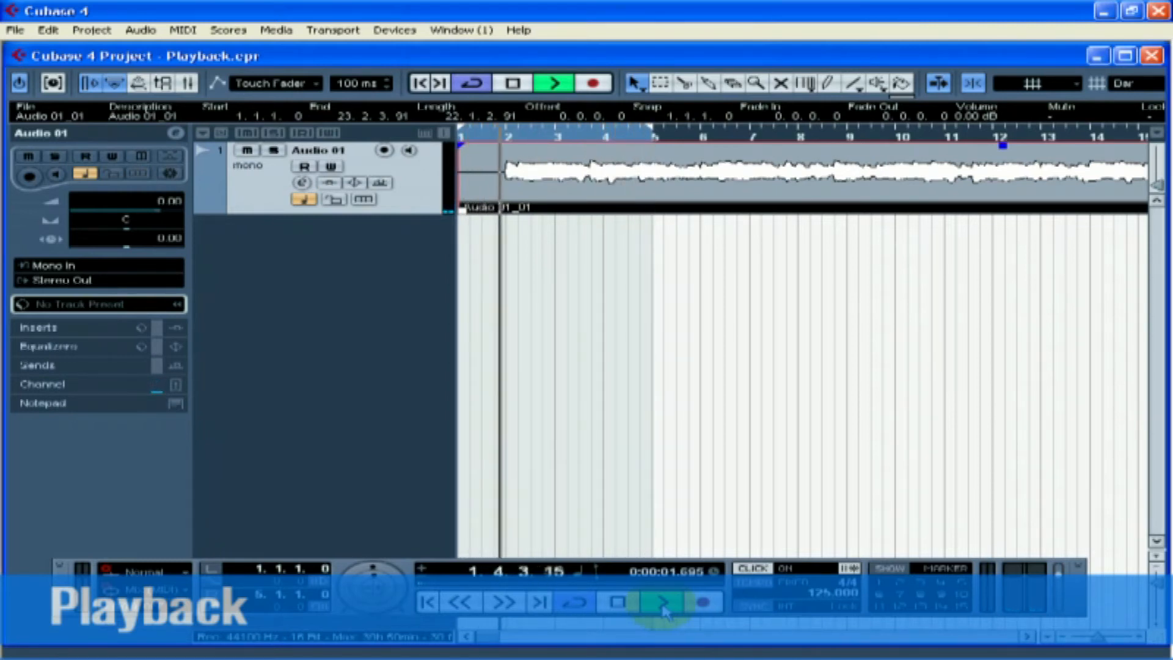
click(627, 609)
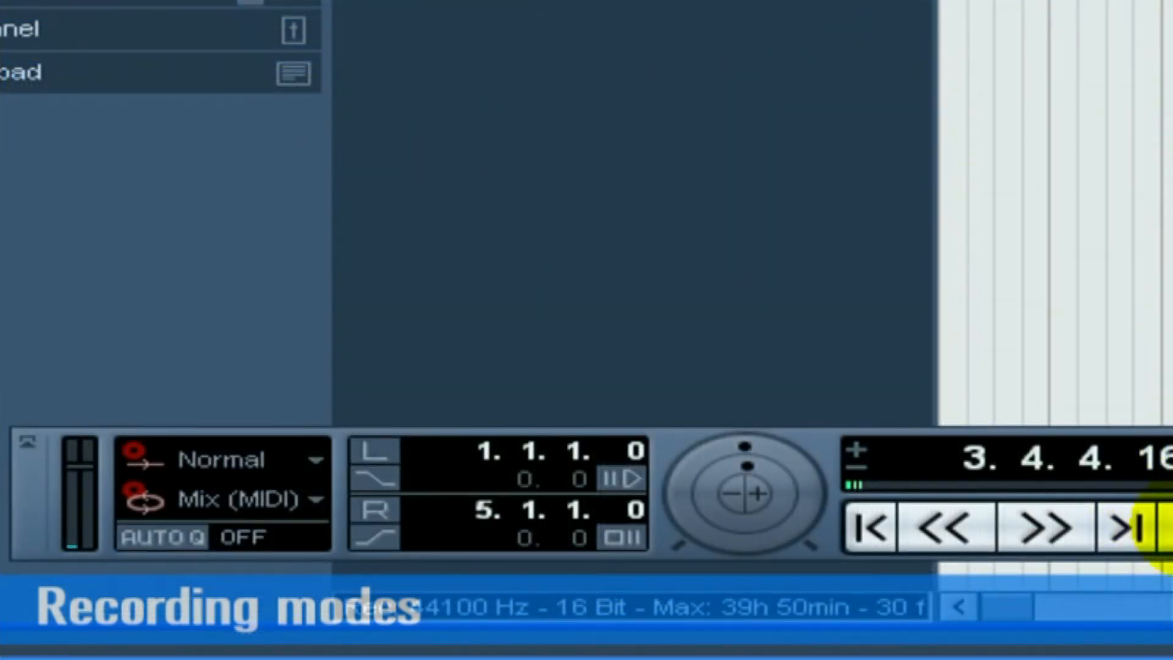
click(275, 465)
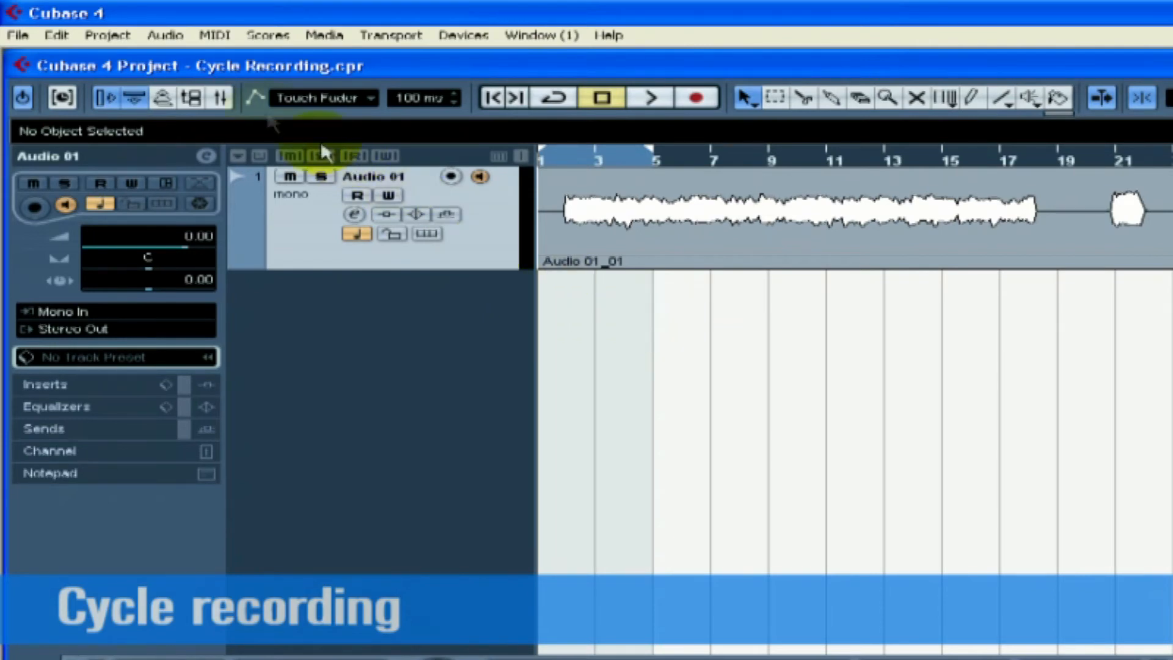
Add one mono audio track to the Cycle Recording.cpr project.
click(108, 35)
mouse_move(122, 61)
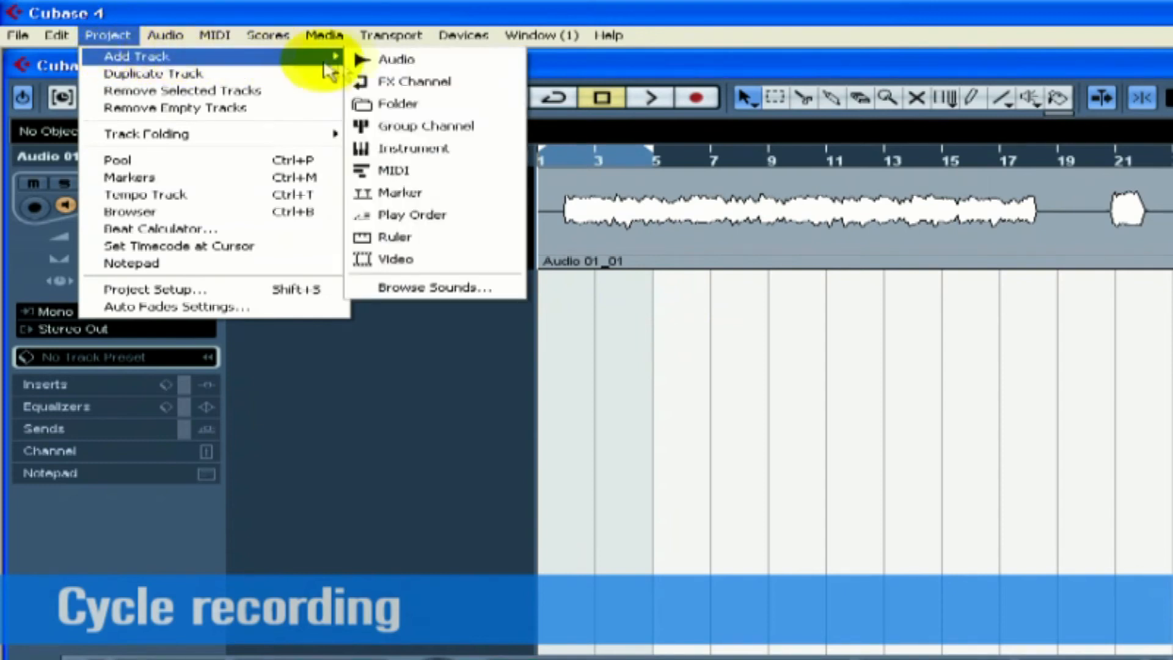
click(453, 59)
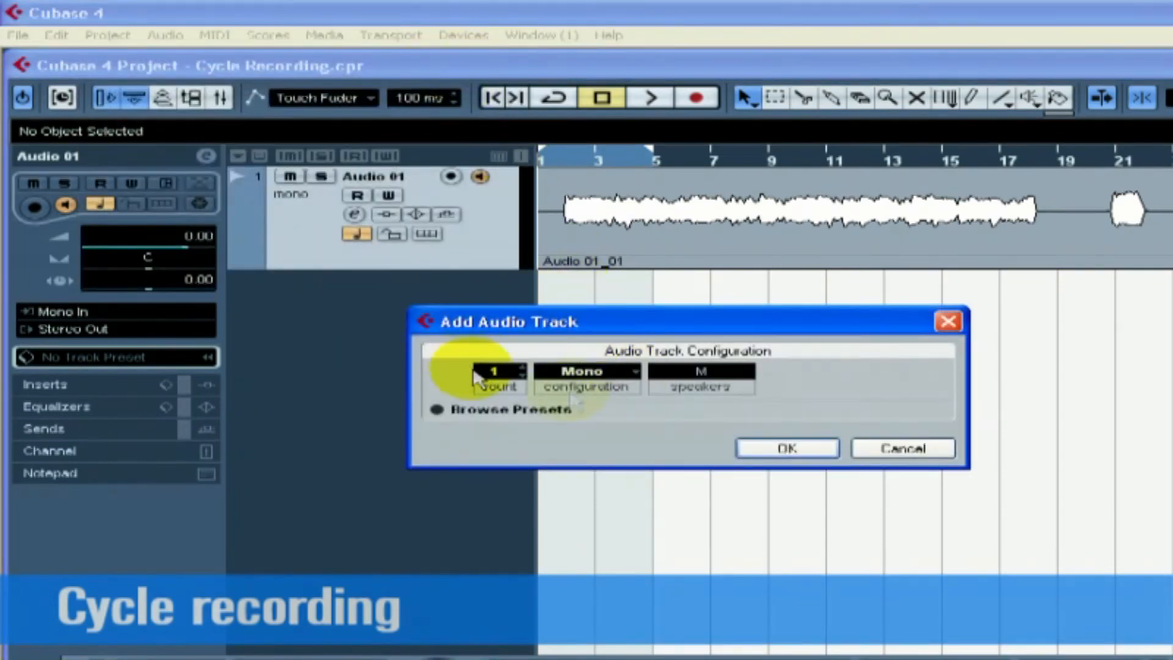
click(789, 449)
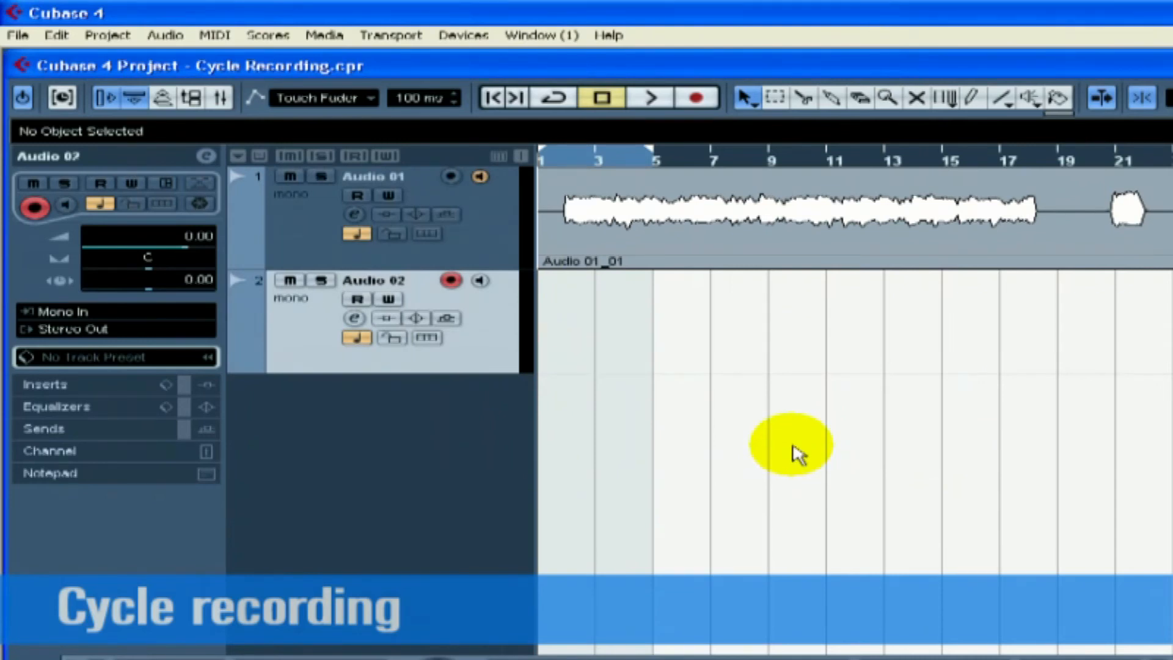
Rename the Audio 01 track as Bass and the Audio 02 track as Elec Guitar.
click(374, 177)
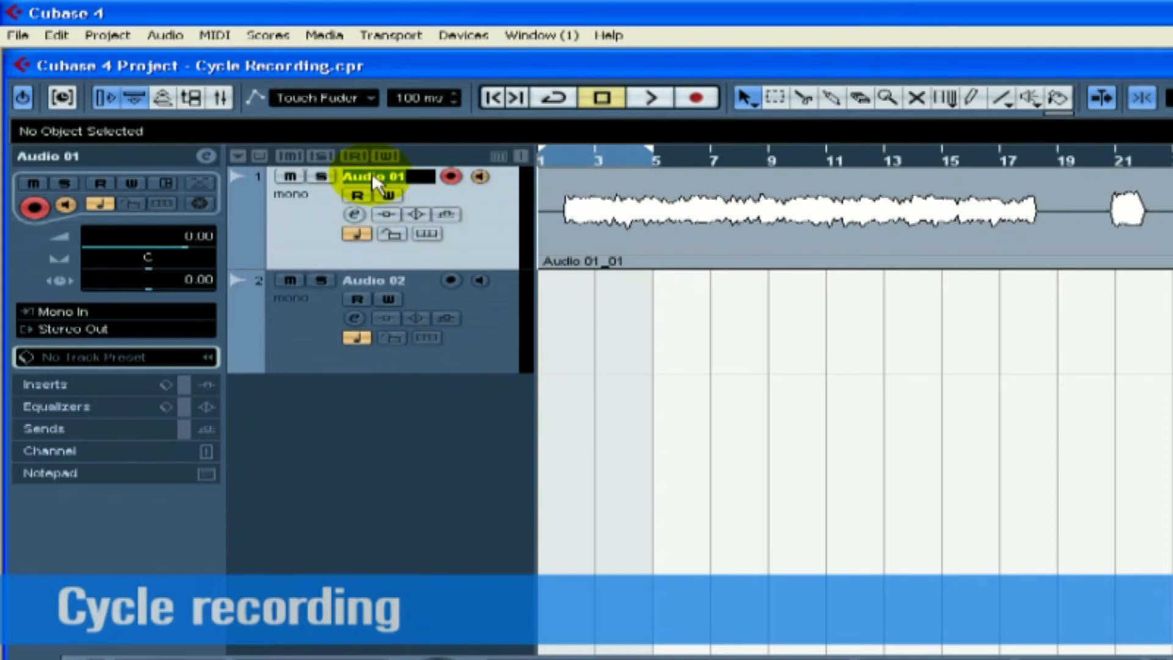
text(Bass)
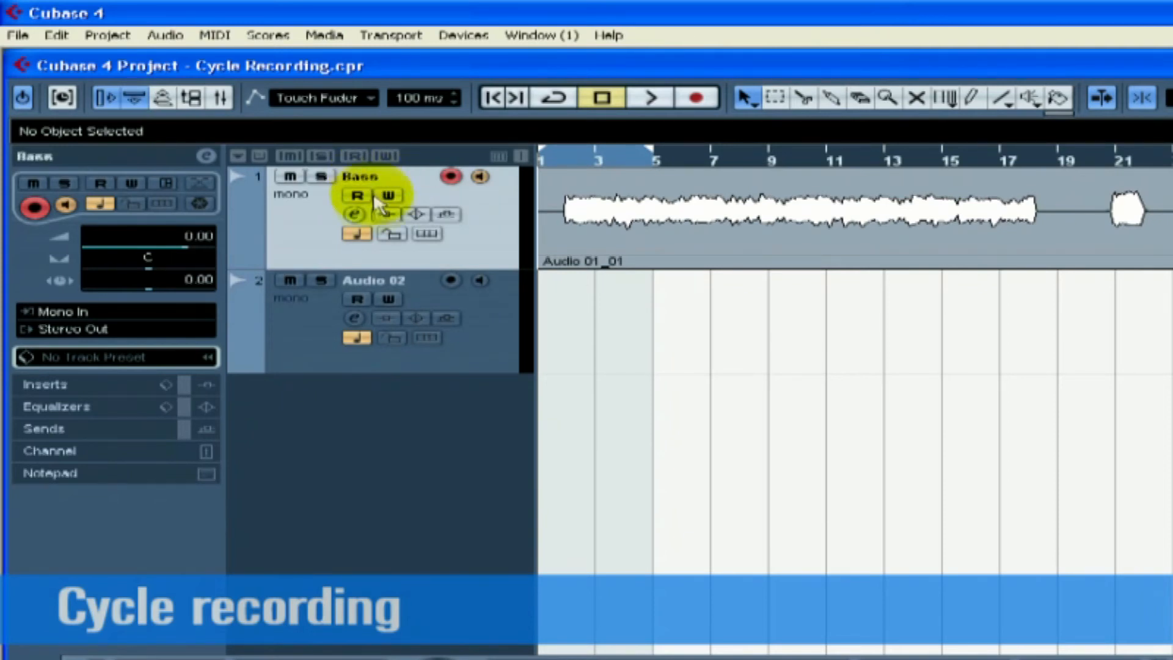
double_click(378, 279)
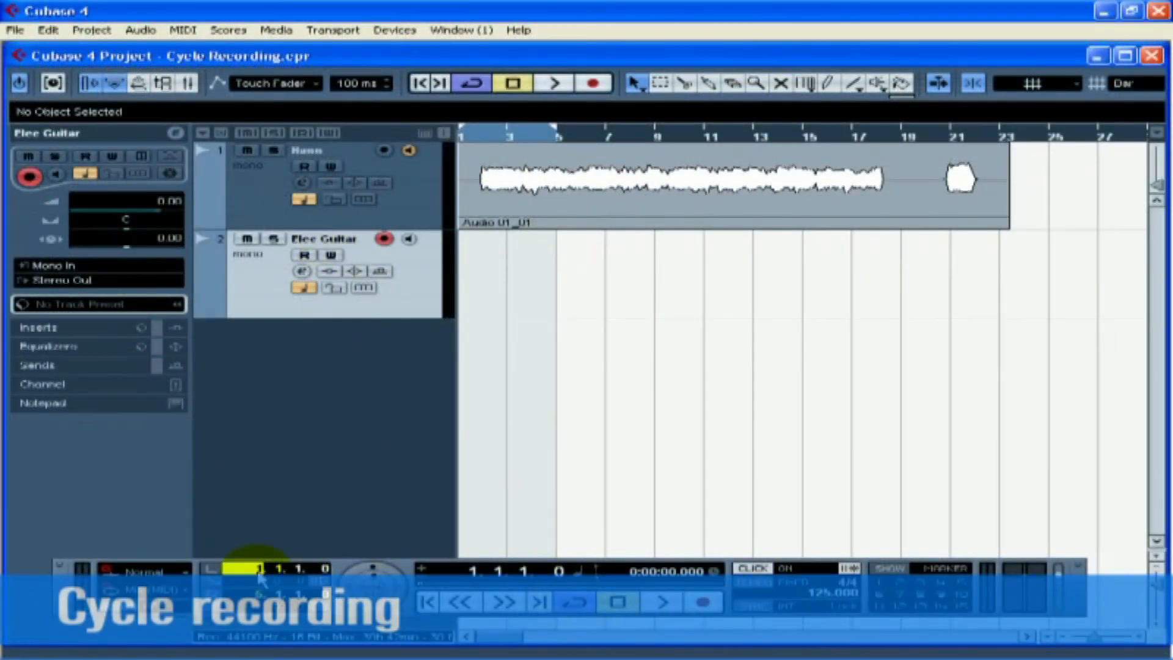
Set the left locator to 2.1.1.0 and the right locator to 18.1.1.0, with Mix (MIDI) as the cycle record mode.
key(Return)
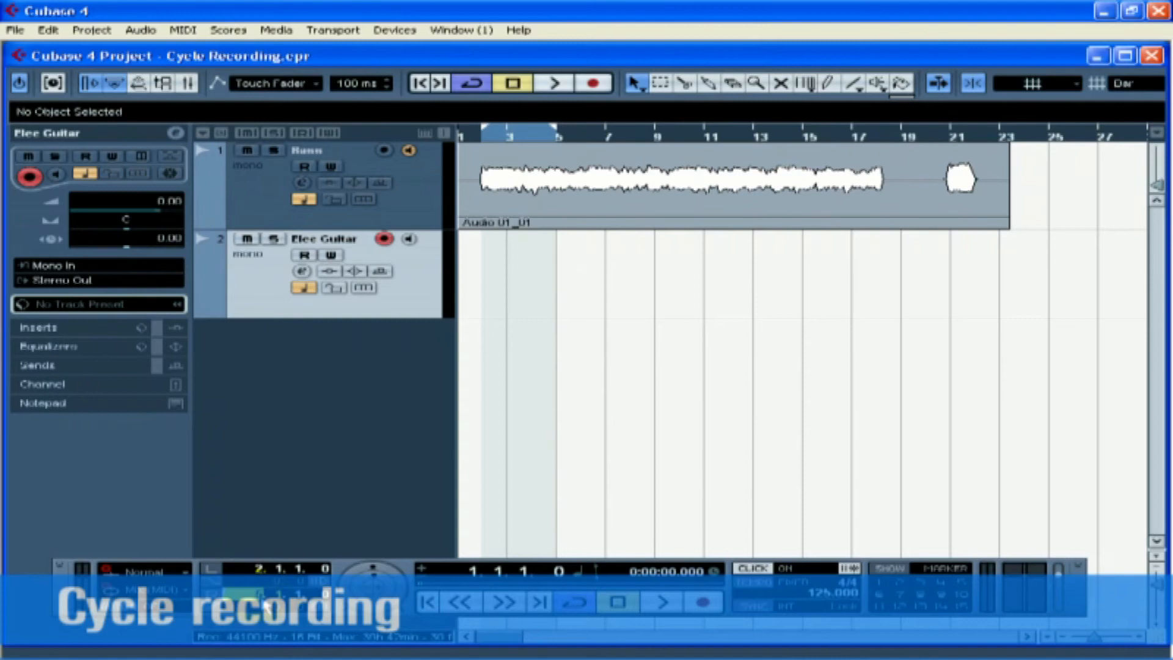
key(Return)
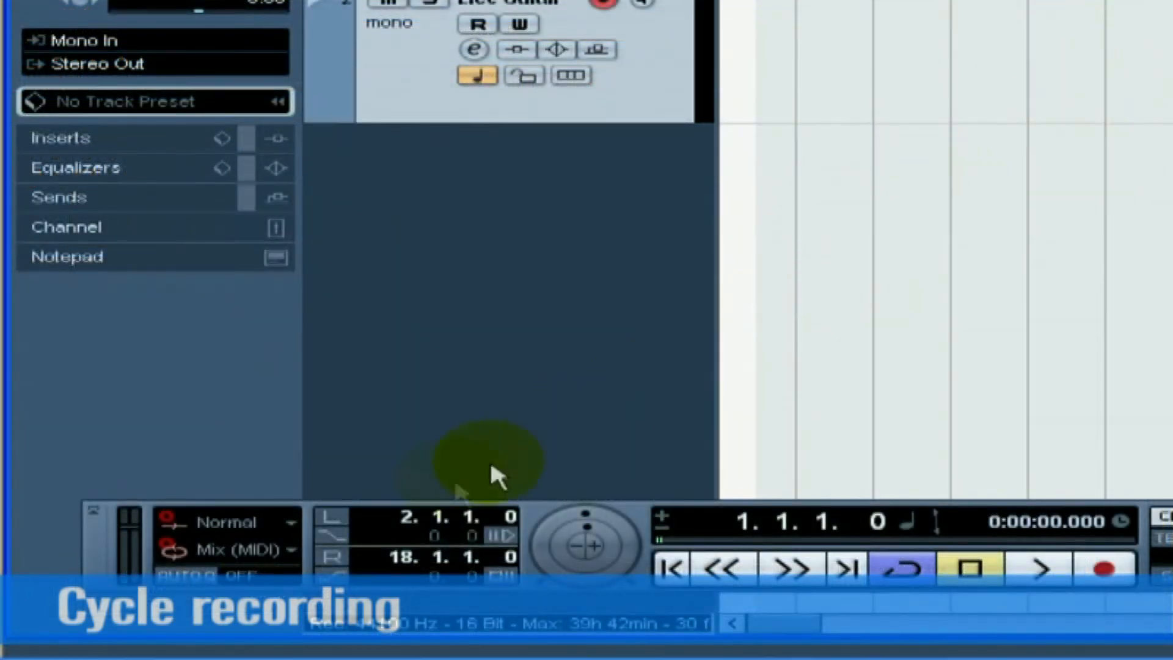
click(266, 544)
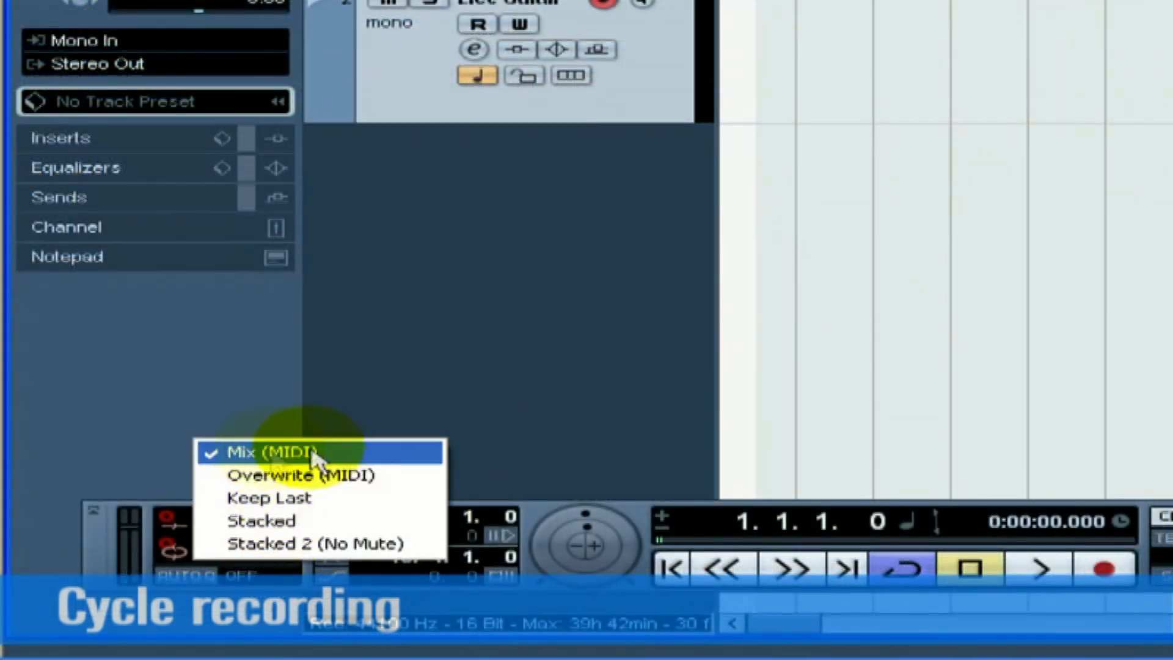
click(335, 454)
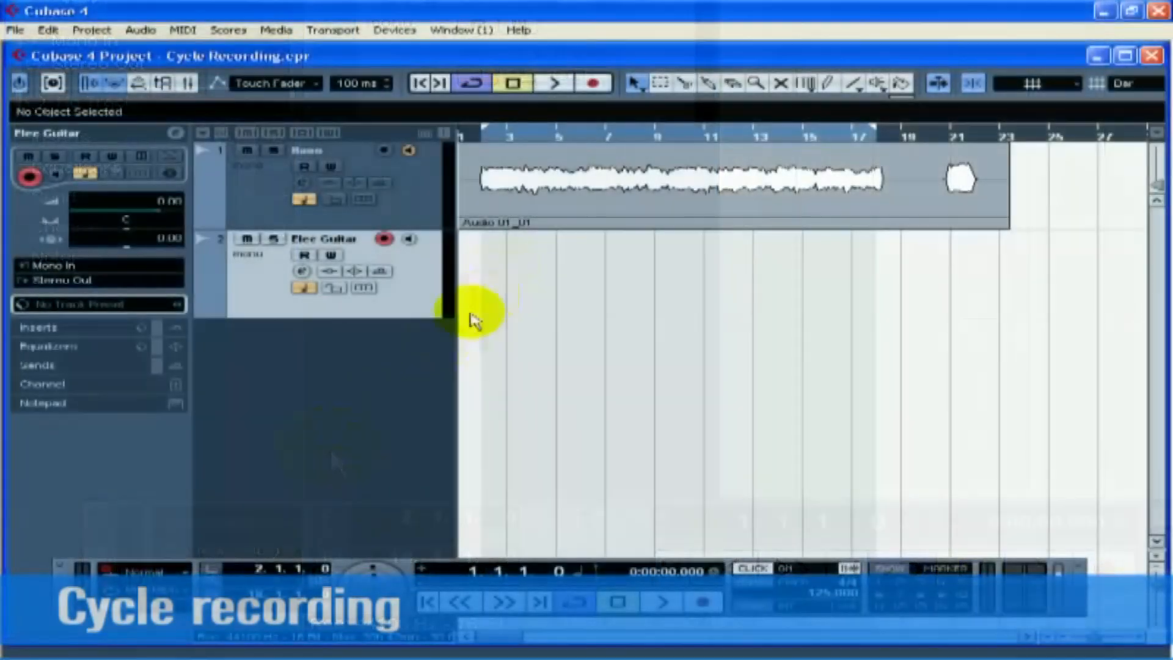
Cycle-record three takes on the Elec Guitar track starting from about bar 2, and stop recording.
click(481, 135)
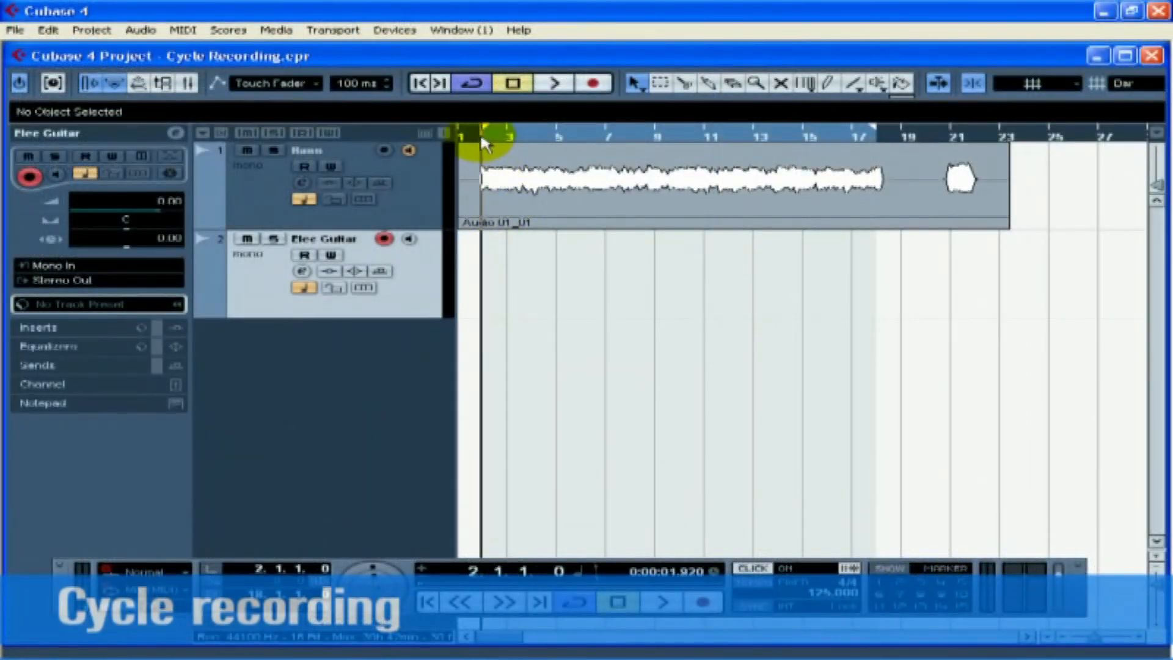
click(703, 603)
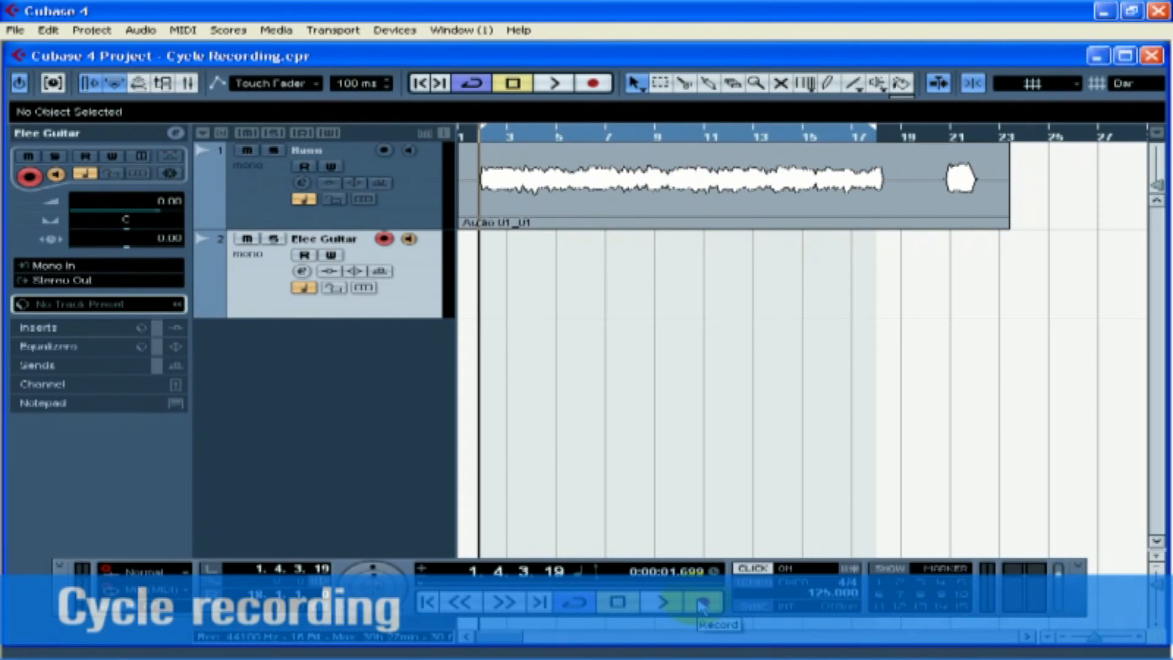
click(703, 604)
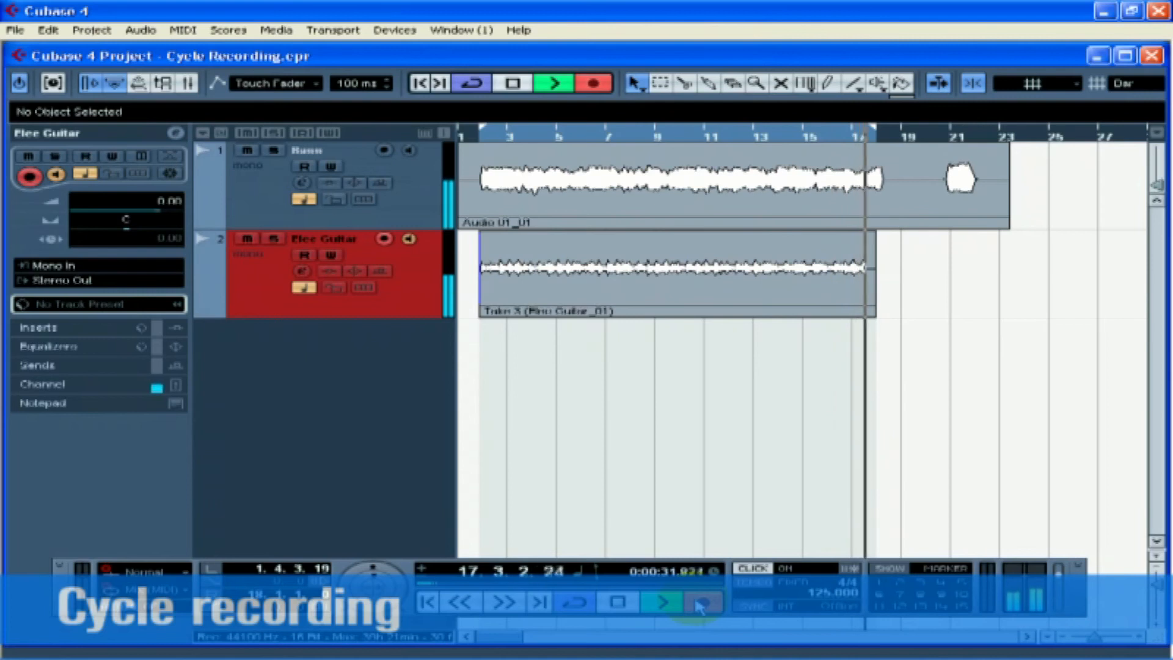
click(619, 603)
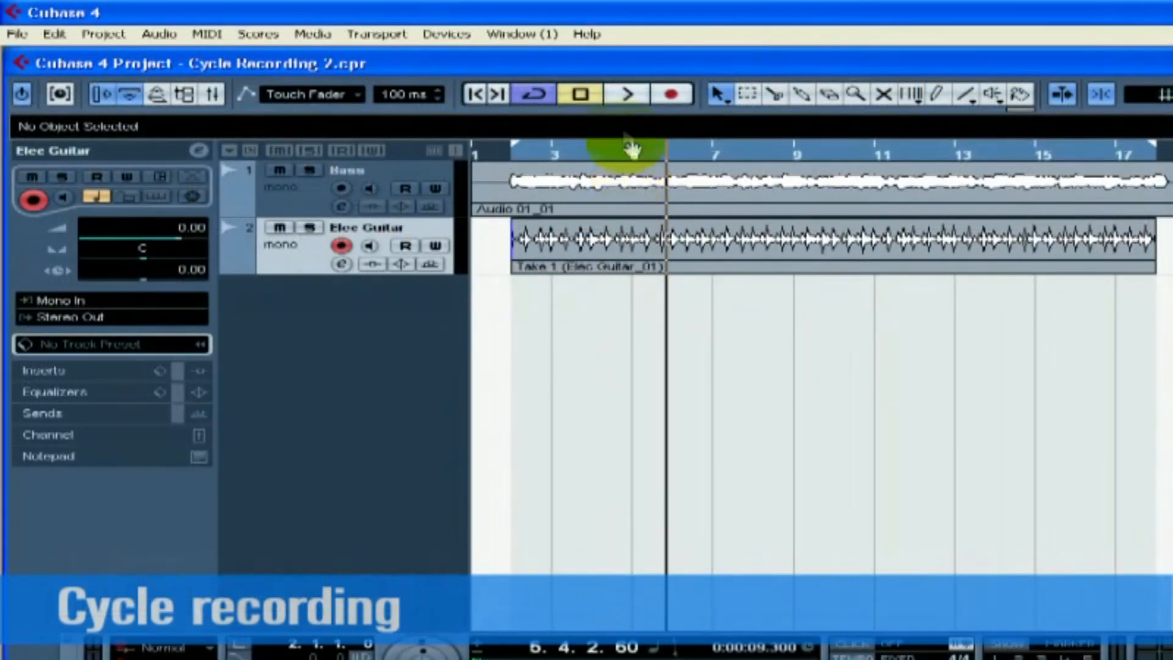
Start playback in Cycle Recording 2.cpr and audition Take 2 and Take 3 in the Elec Guitar event.
click(627, 96)
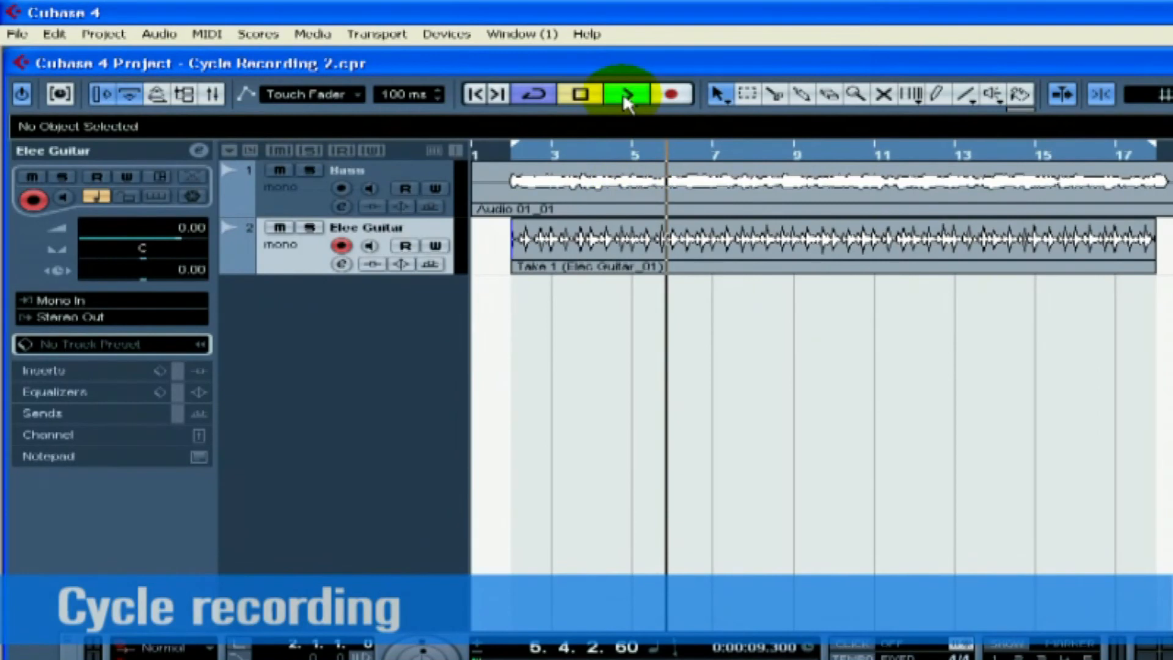
right_click(648, 248)
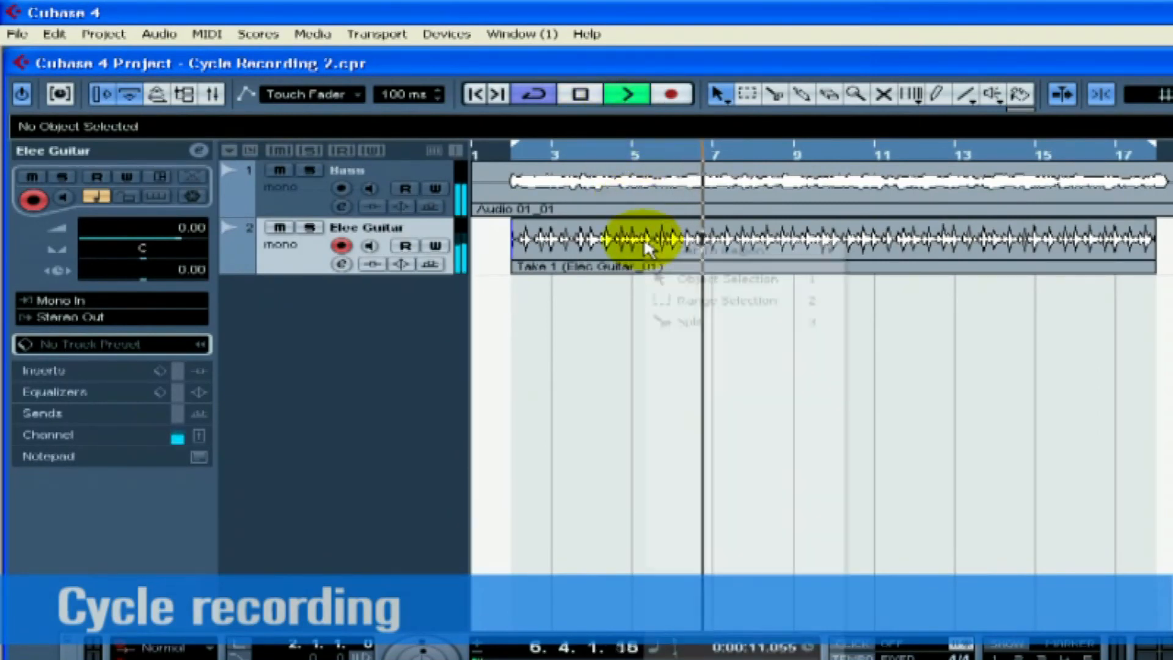
mouse_move(733, 252)
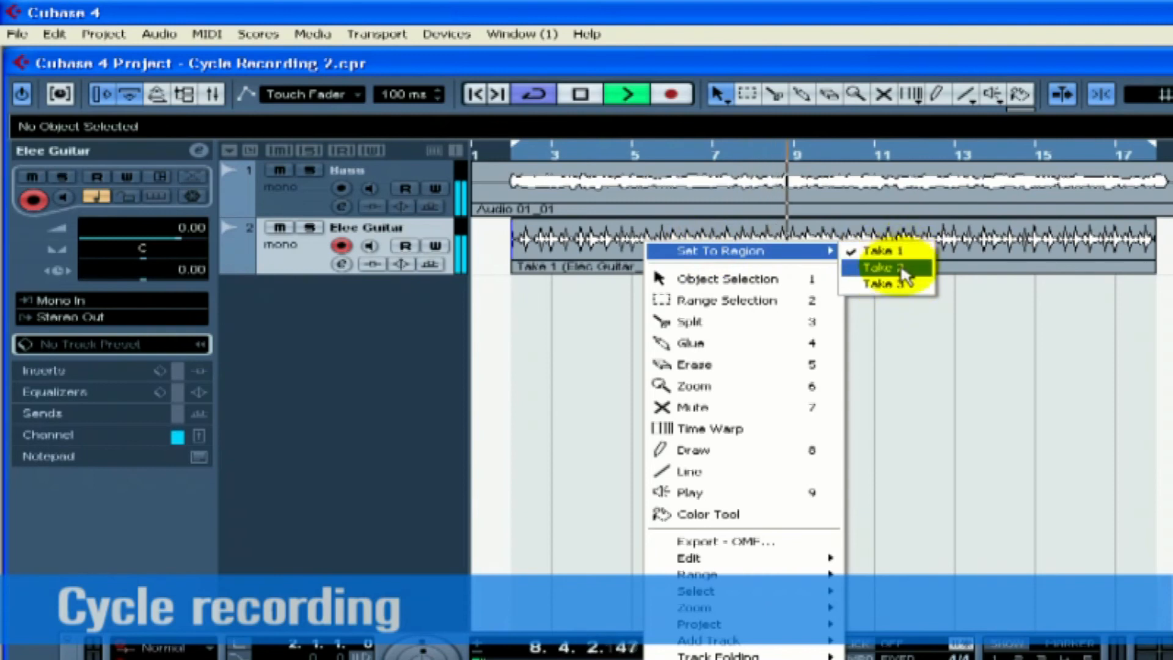
click(903, 269)
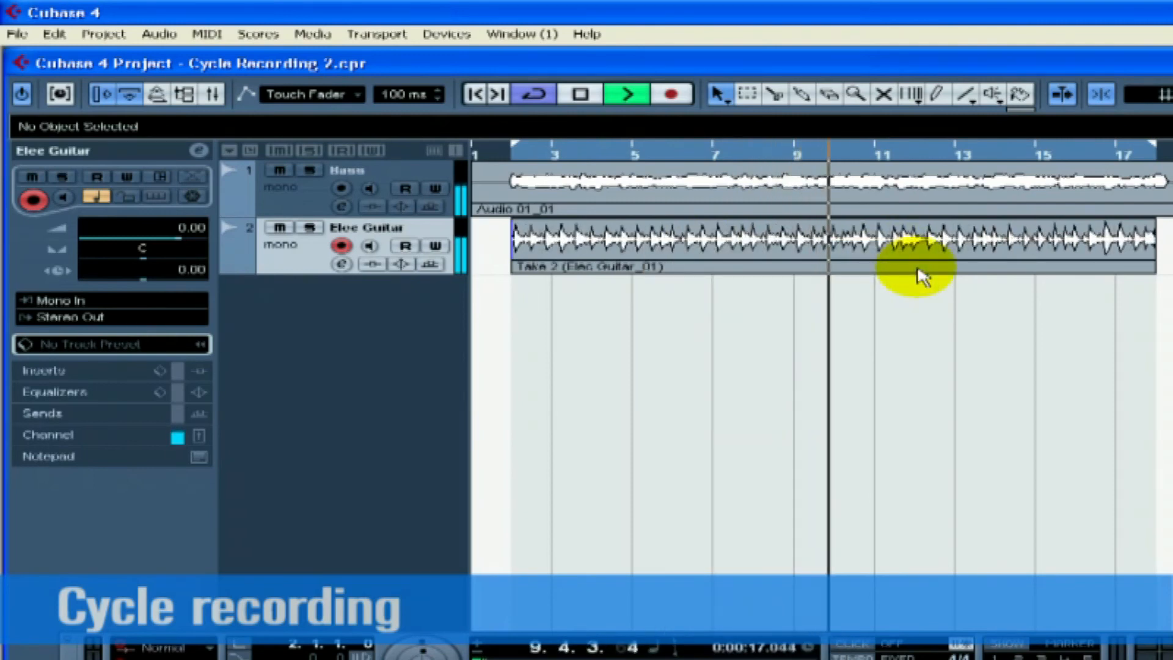
right_click(743, 240)
mouse_move(903, 250)
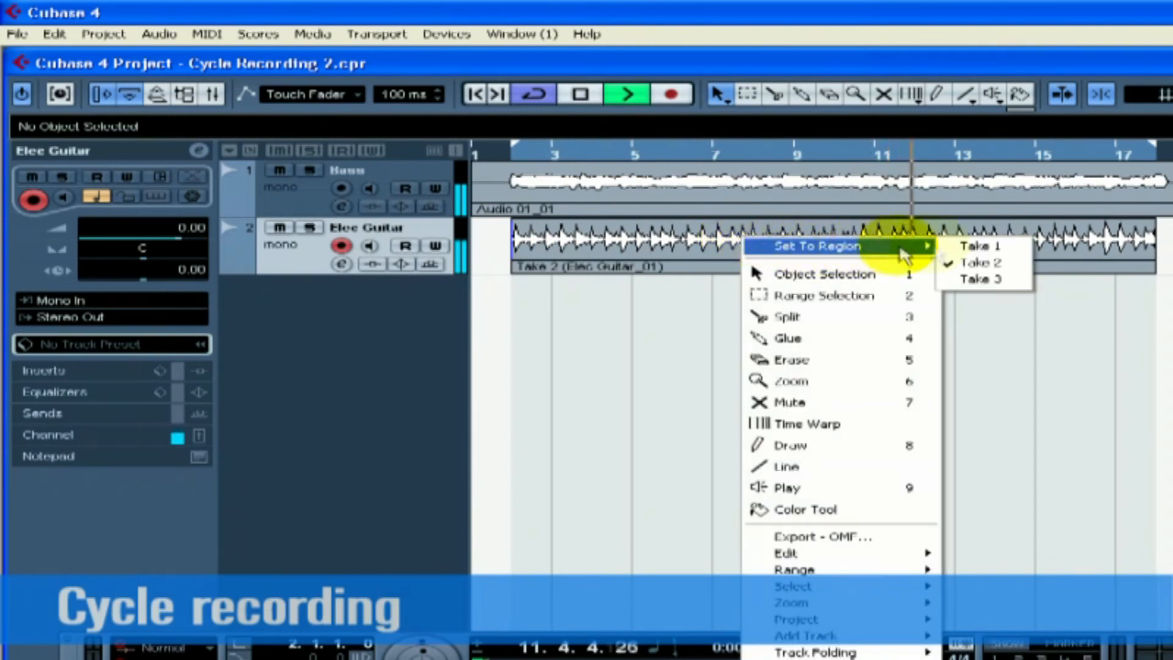
click(970, 280)
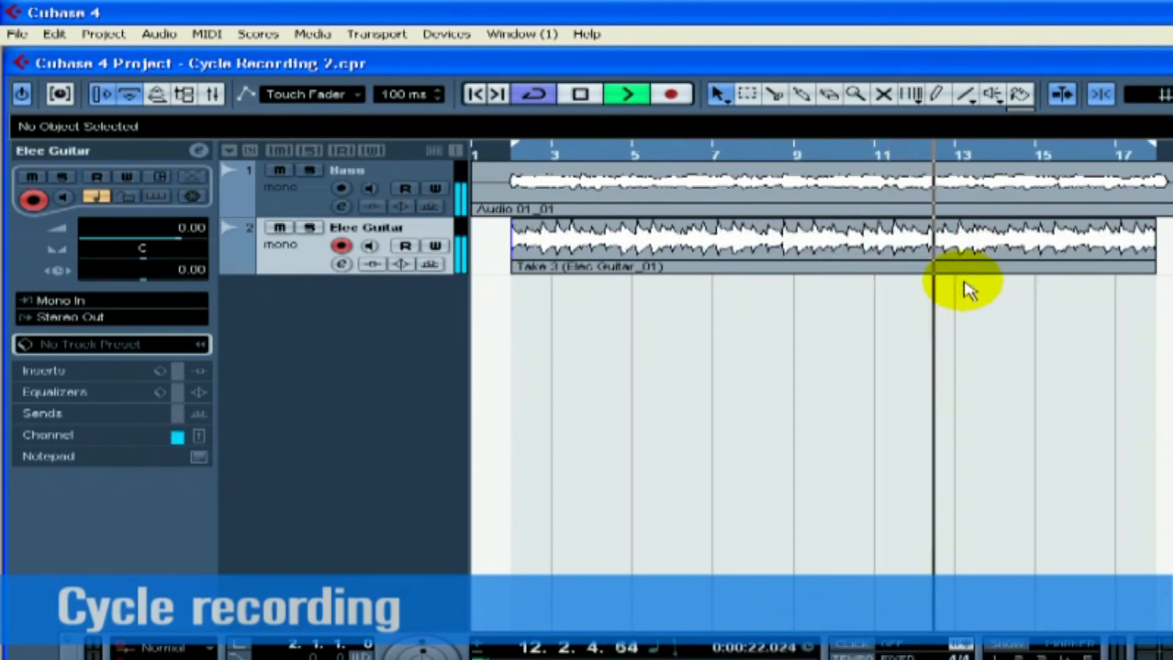
Set the Elec Guitar event's region to Take 1 and stop playback.
right_click(771, 240)
mouse_move(905, 244)
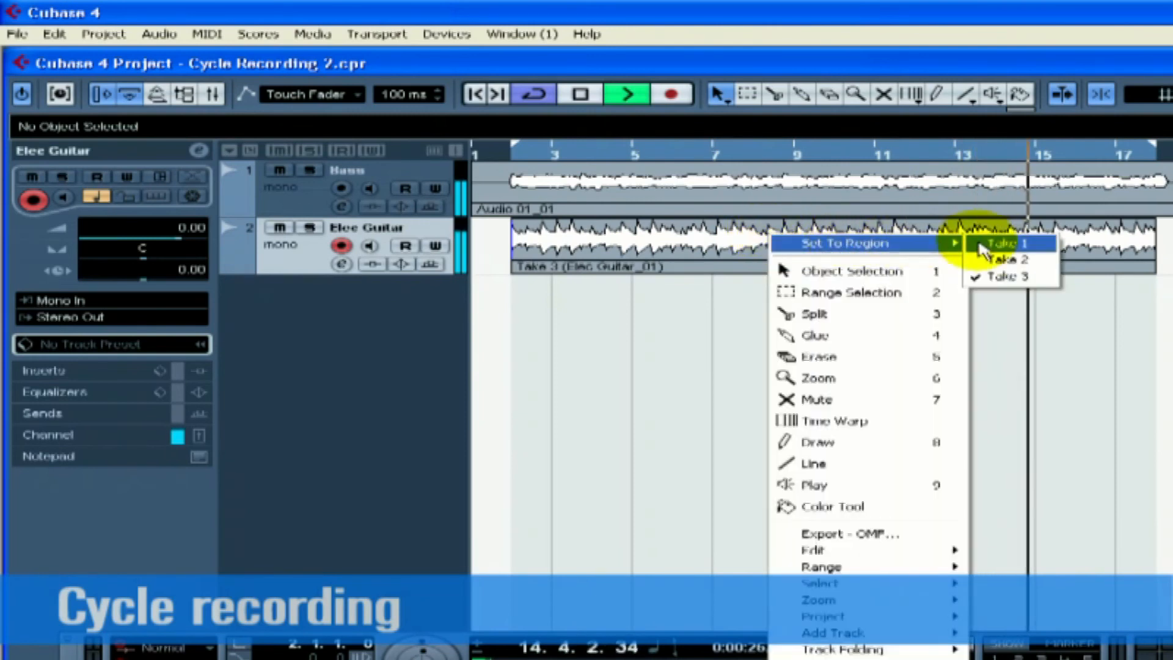
click(1033, 244)
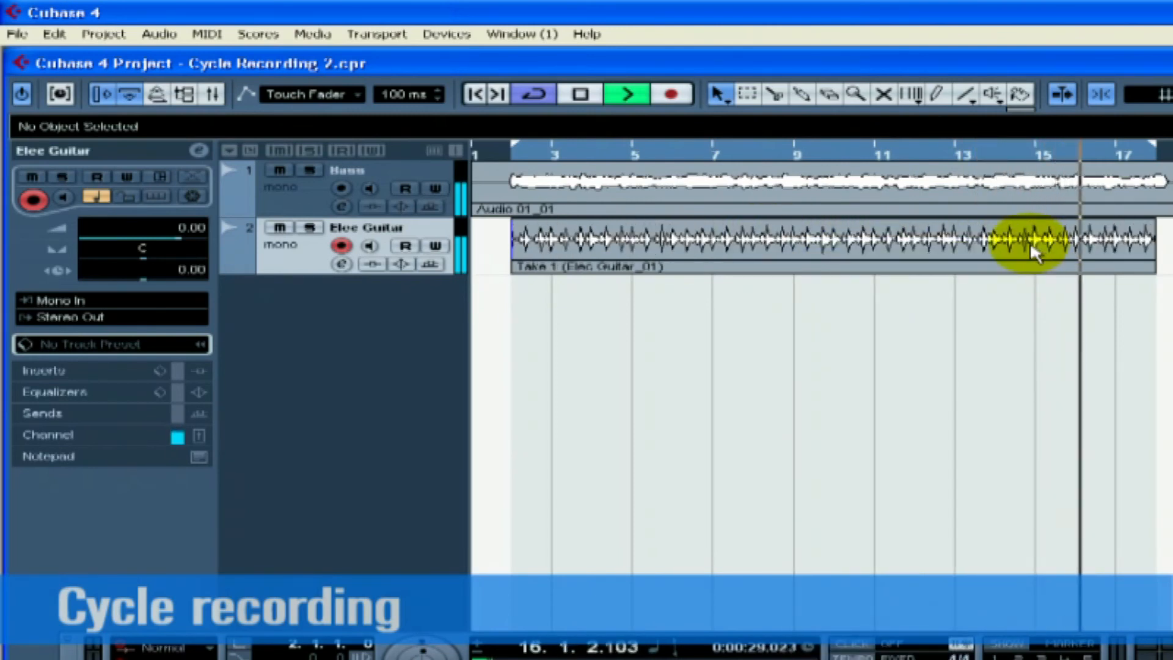
click(581, 98)
click(581, 98)
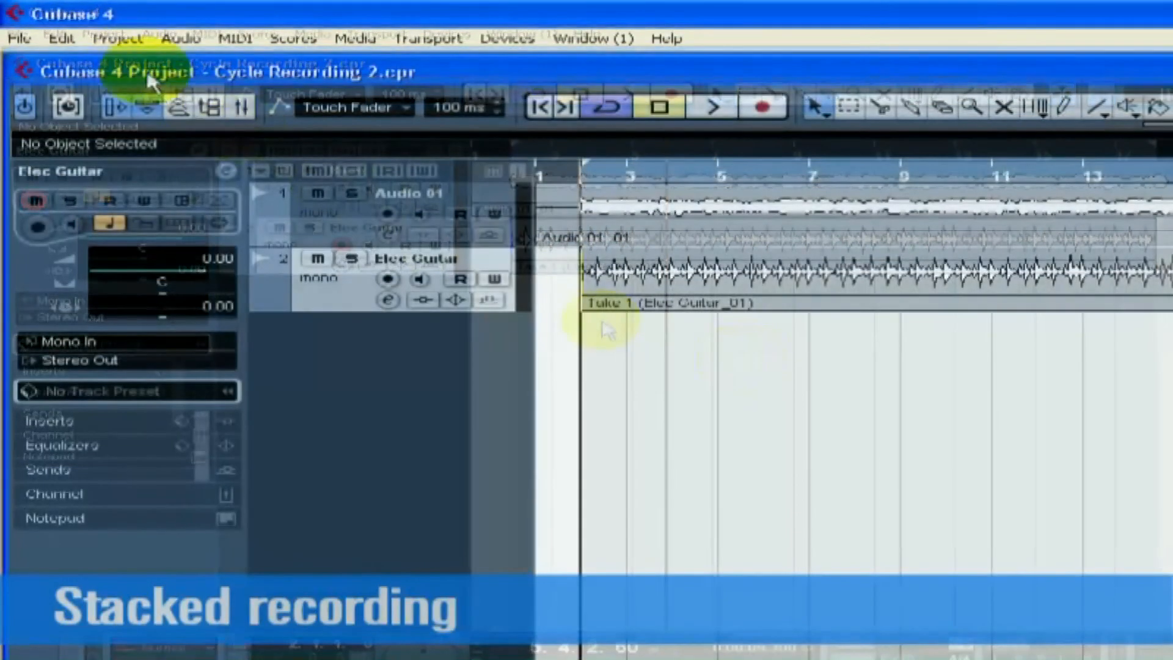
Add one mono audio track to the project and name it Guitar 2.
click(104, 34)
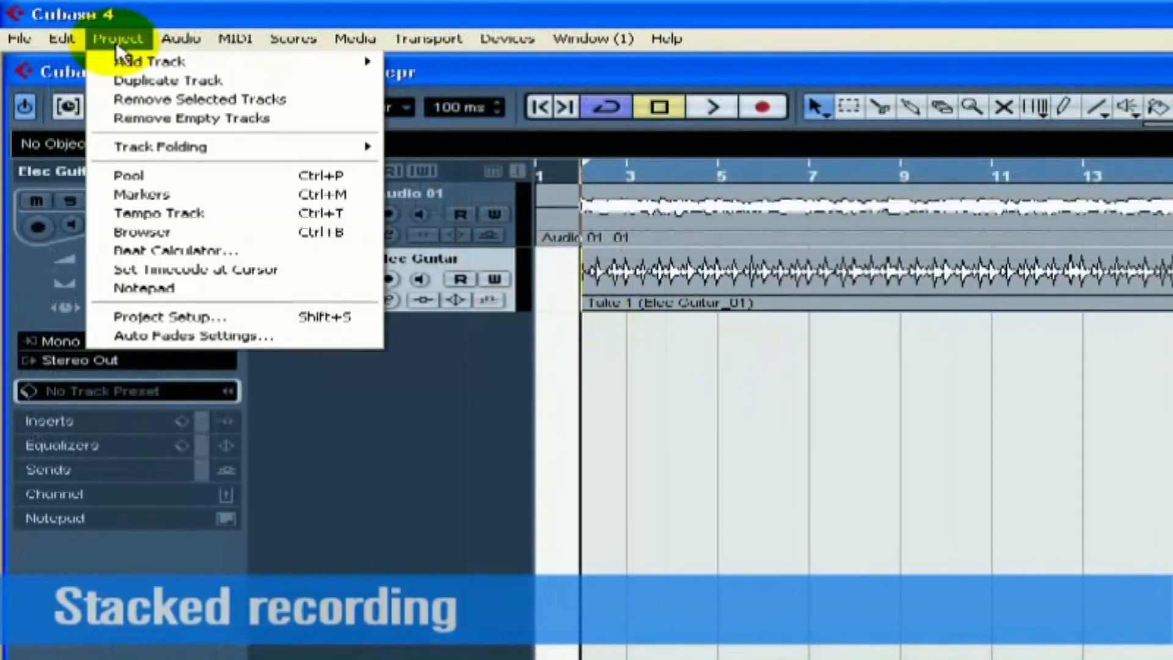
mouse_move(125, 64)
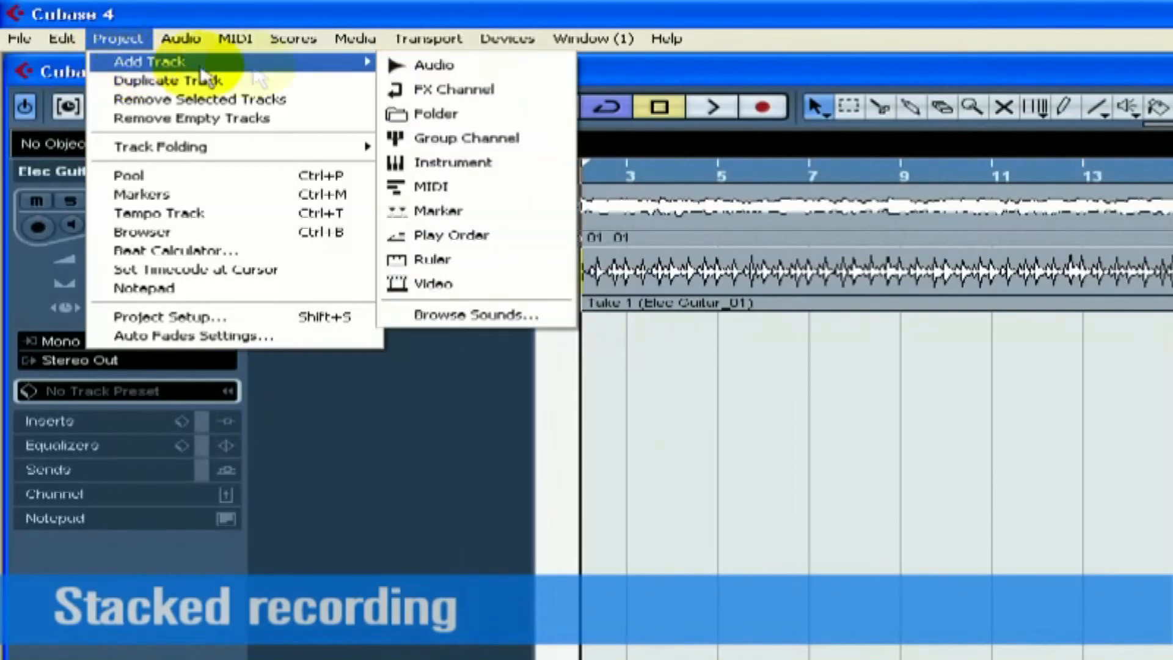
click(505, 66)
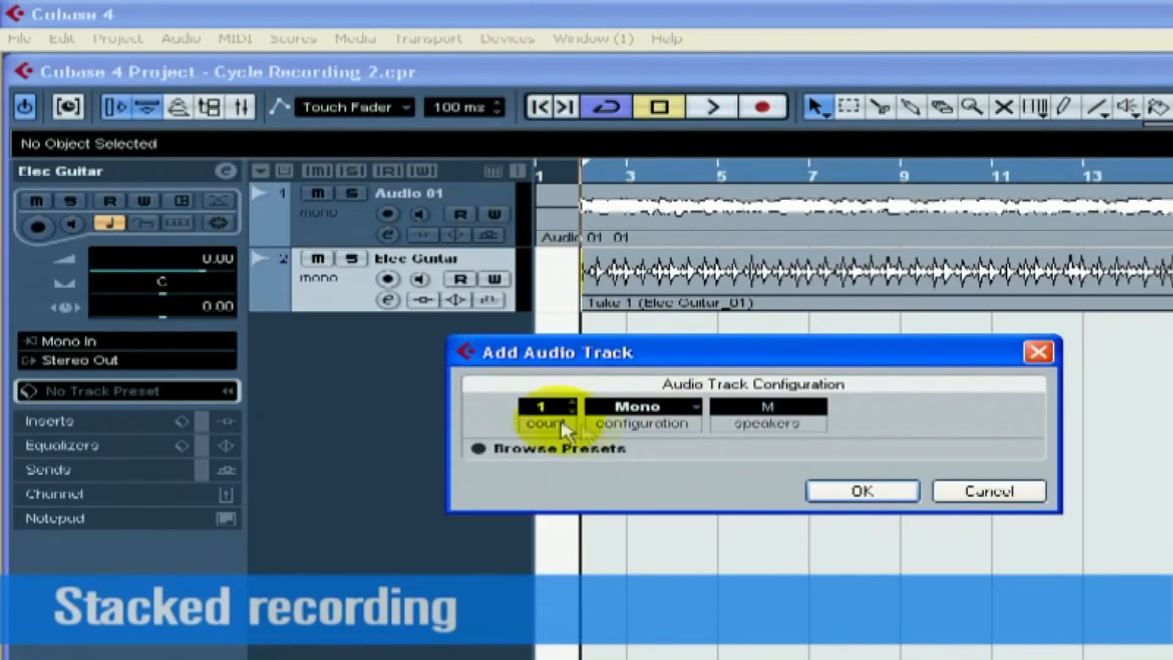
click(863, 491)
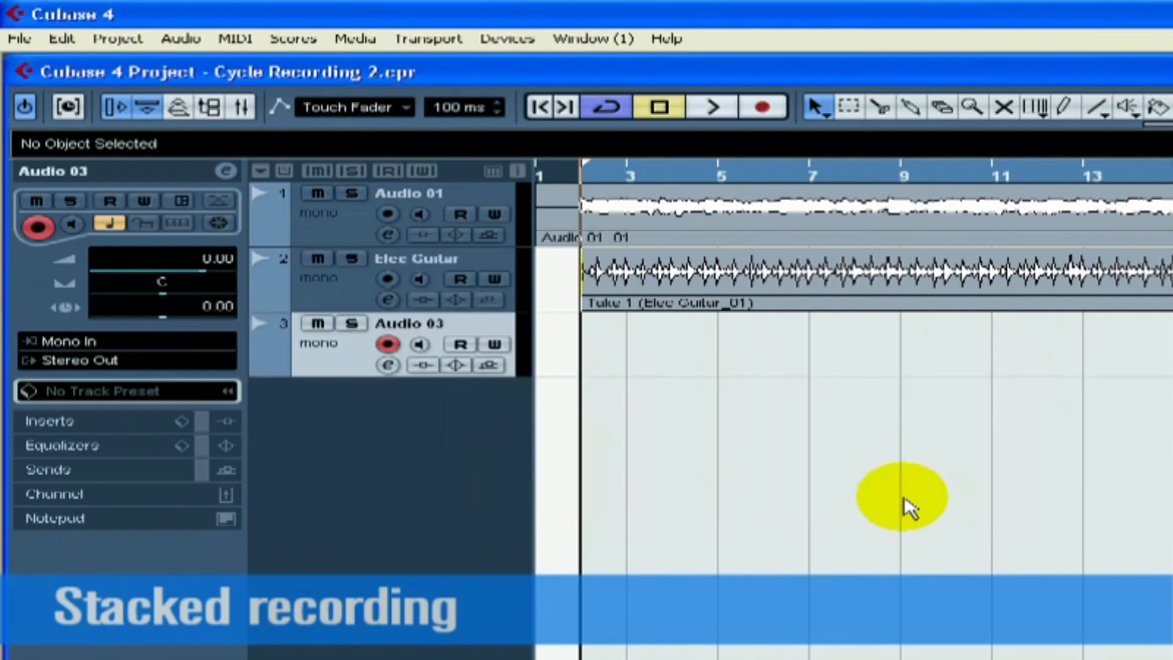
click(432, 324)
text(Guitar)
text(2)
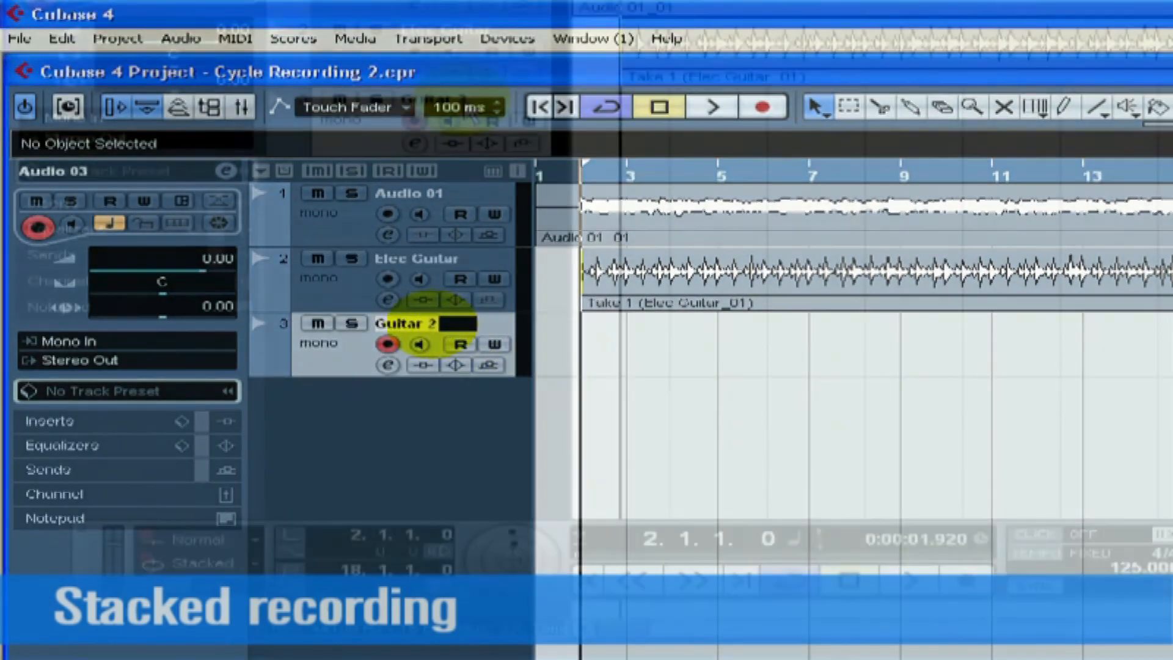
key(Return)
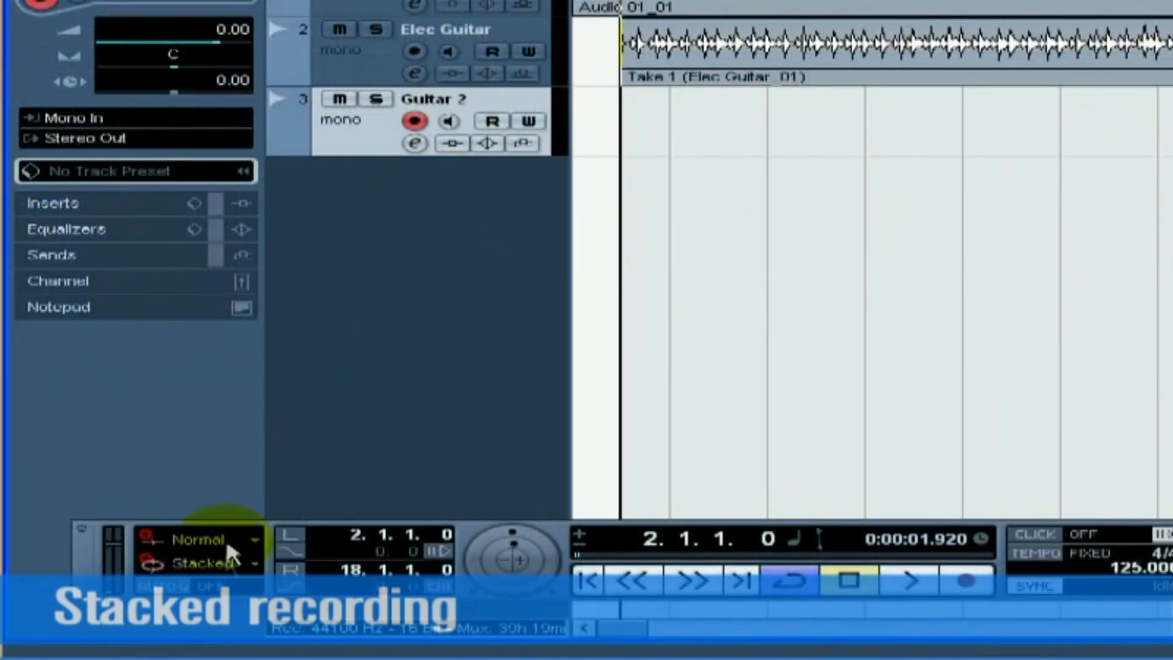
Choose Stacked as the cycle record mode and cycle-record three takes on the Guitar 2 track, stopping after the third.
click(231, 558)
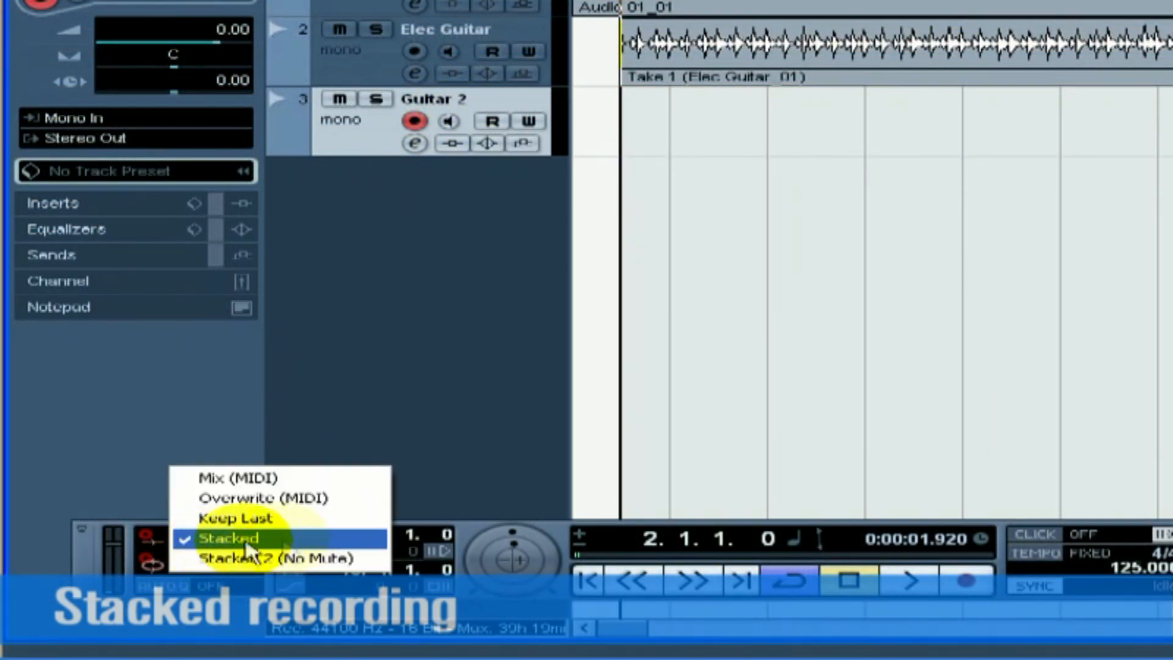
click(293, 538)
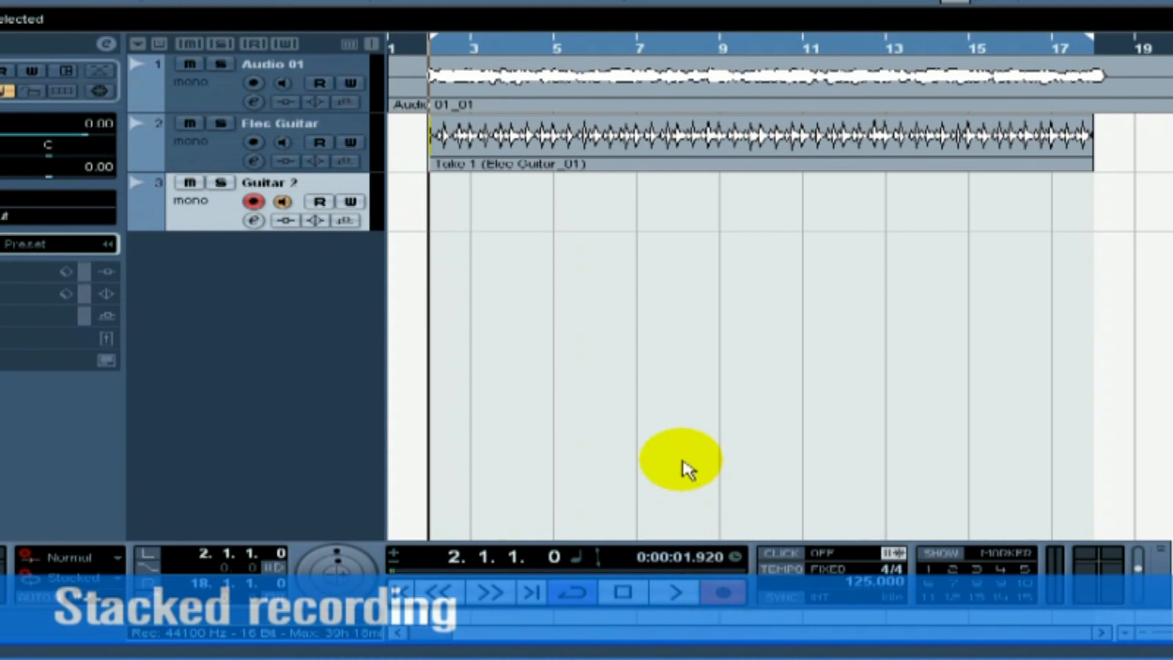
key(KP_Multiply)
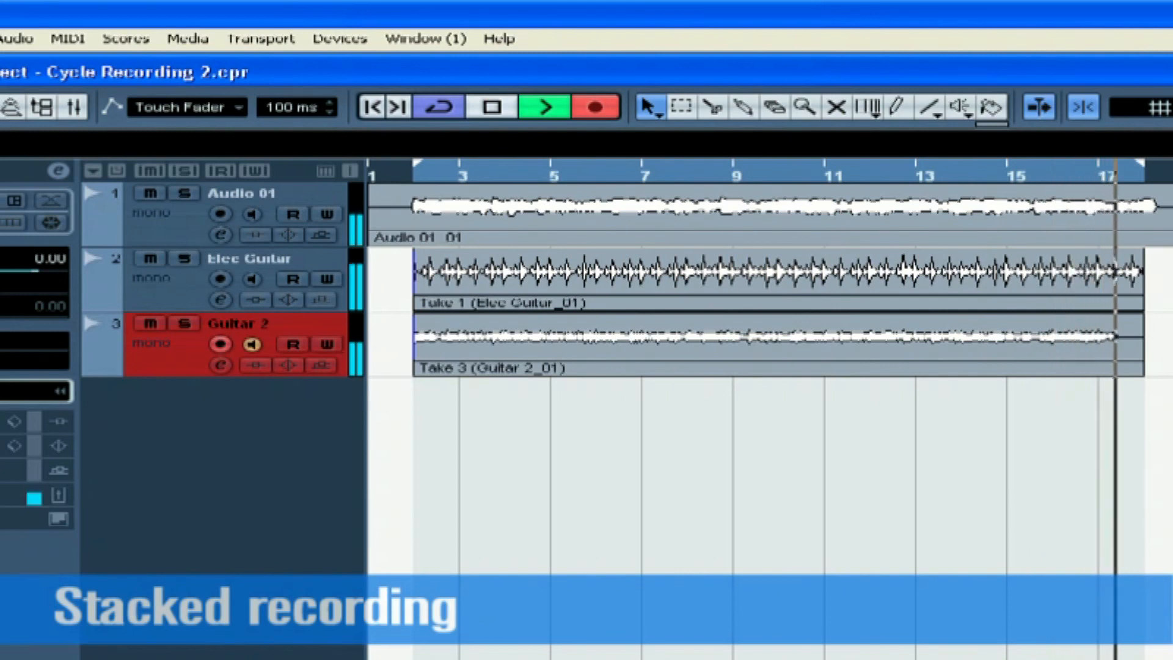
key(space)
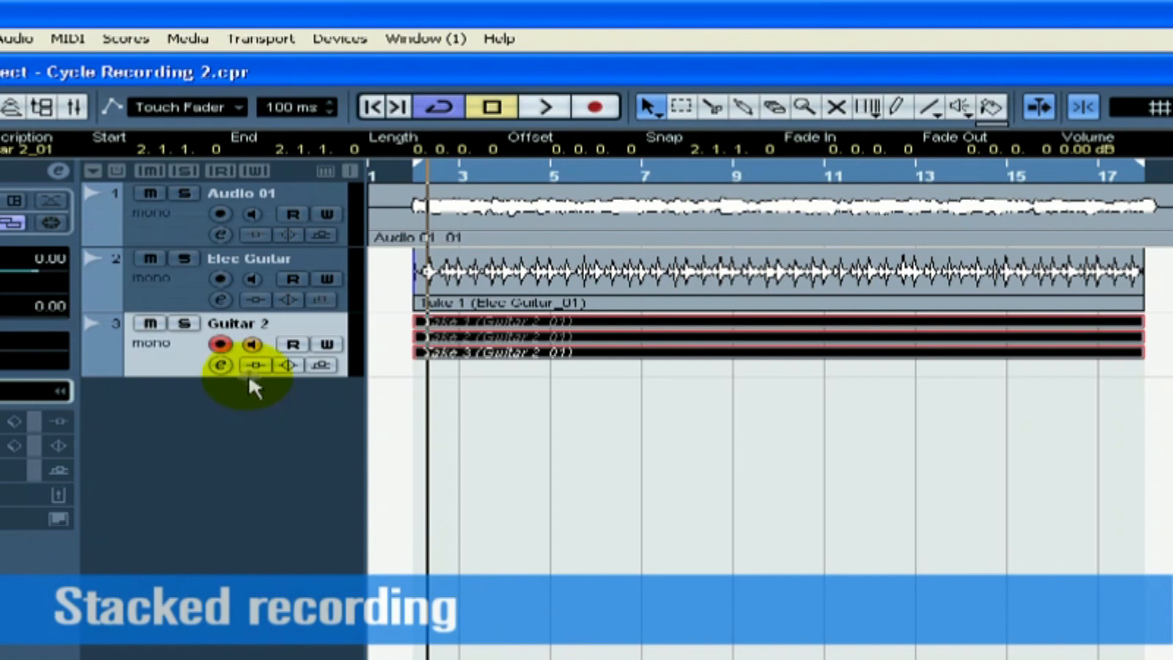
Enlarge the Guitar 2 track's height and, during playback, use the Mute tool to switch the active take from Take 3 to Take 2 and Take 1.
drag(248, 376, 235, 590)
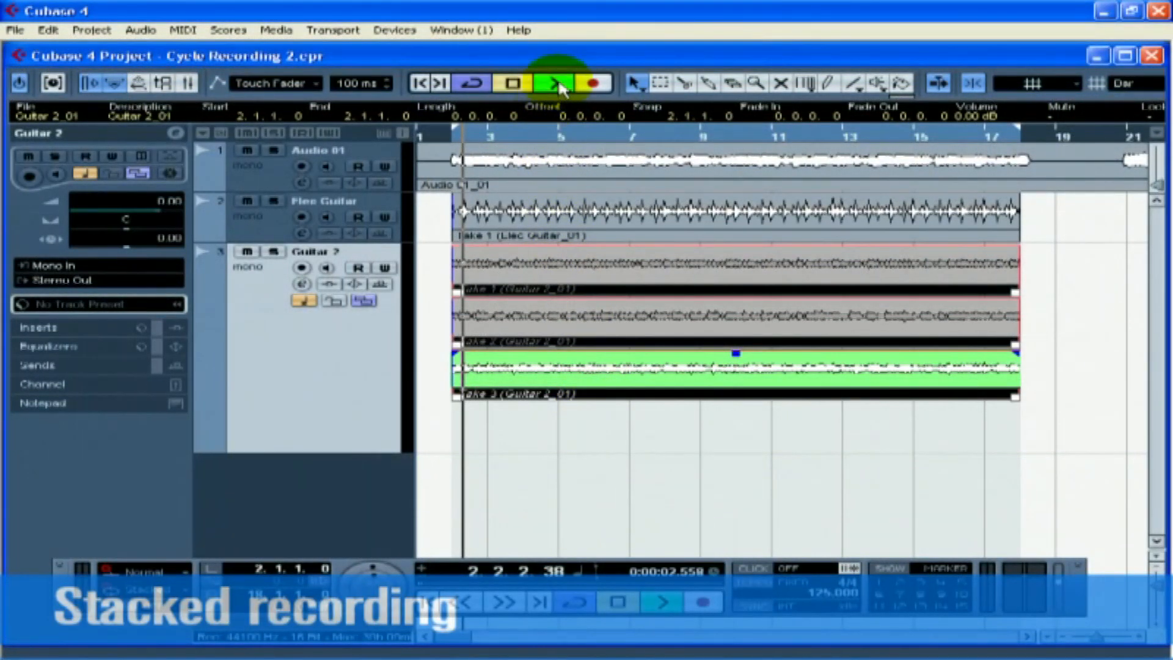
click(781, 83)
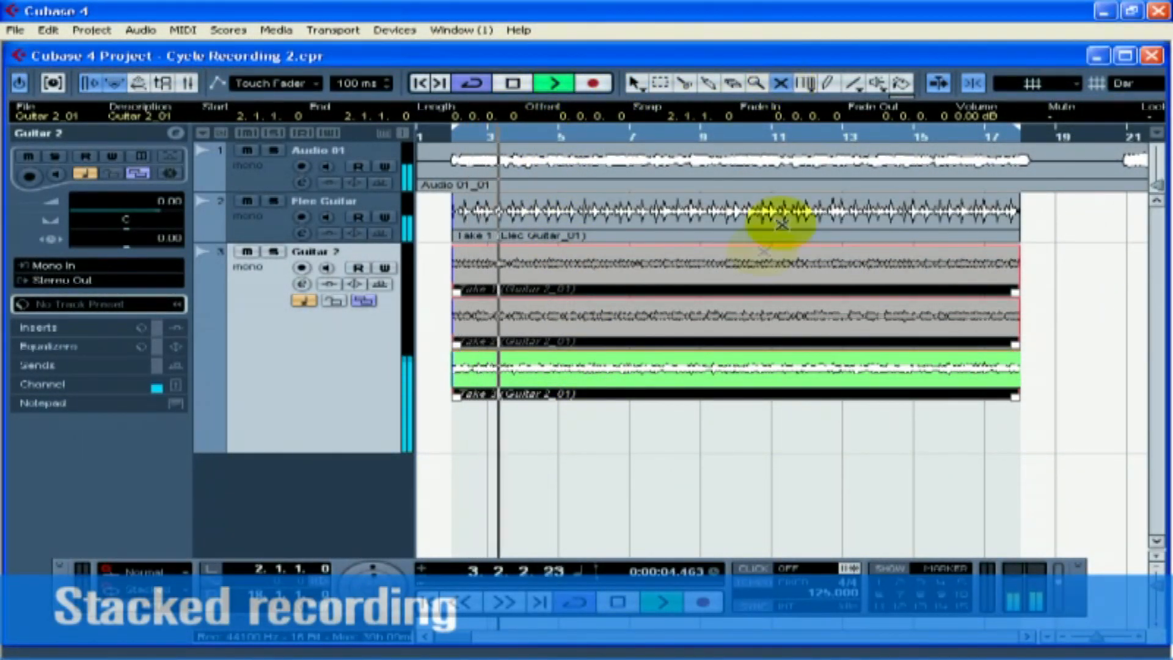
click(654, 366)
click(663, 317)
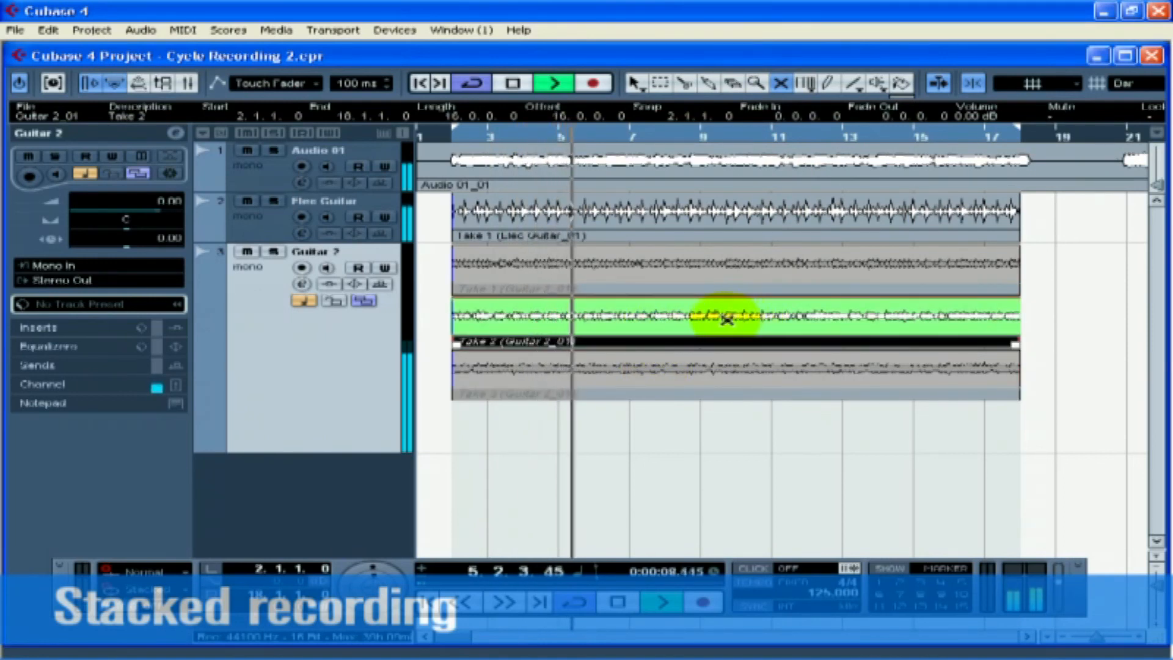
click(731, 276)
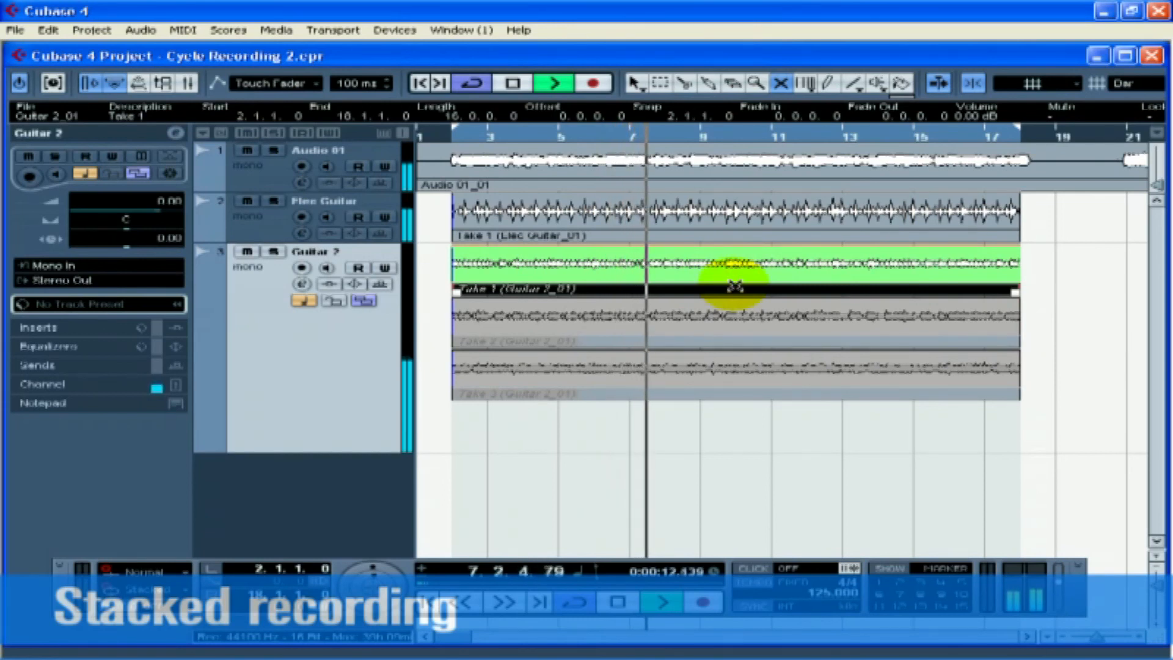
Mute the Elec Guitar and Audio 01 tracks and unmute Take 2 and Take 3 on the Guitar 2 track.
click(247, 202)
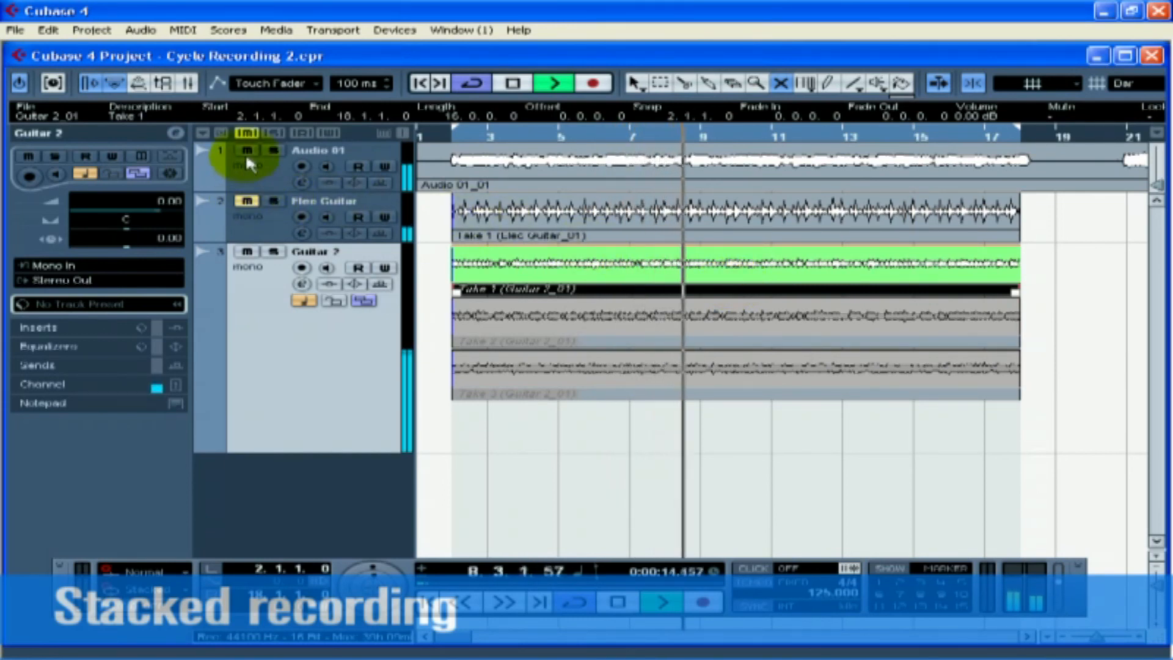
click(689, 315)
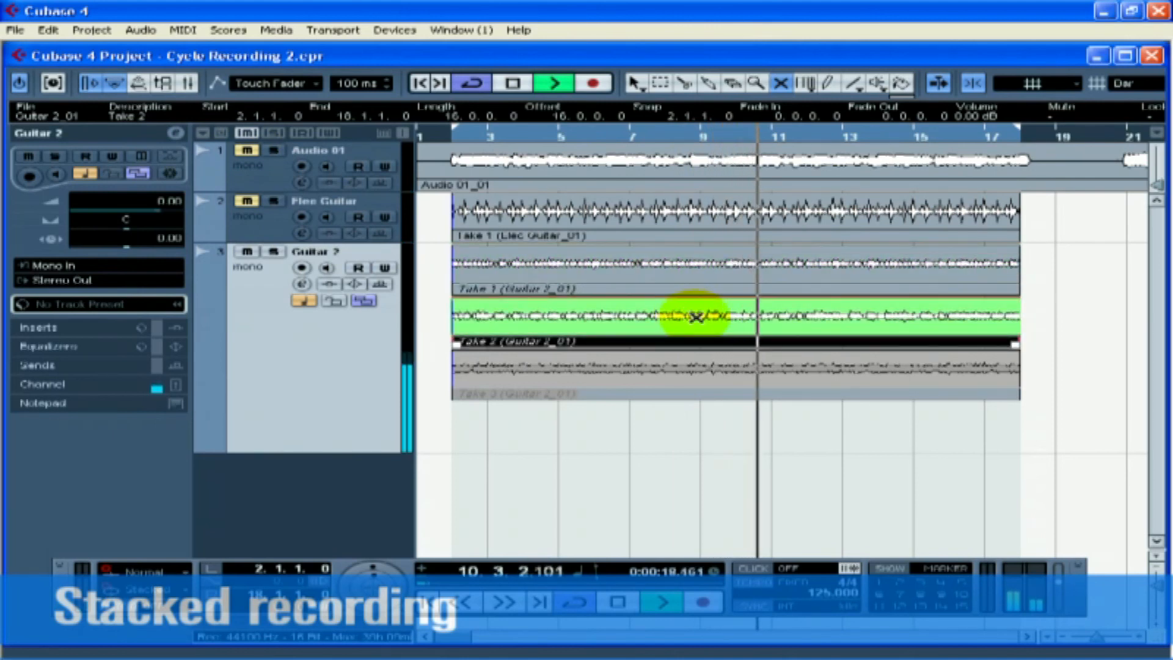
click(693, 366)
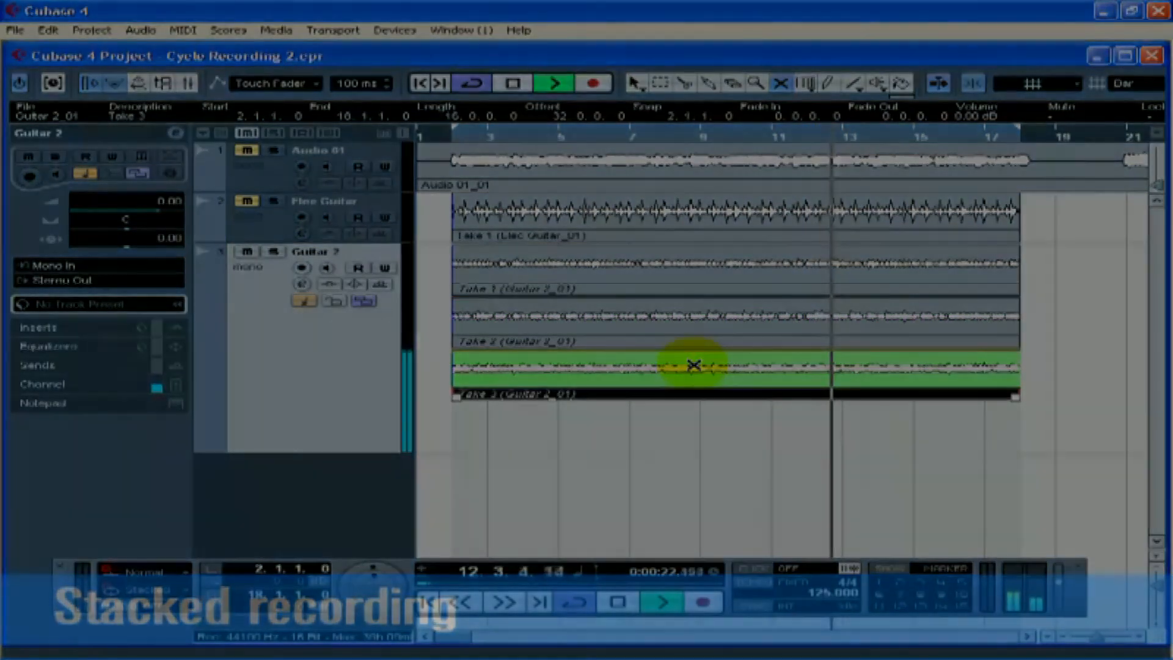